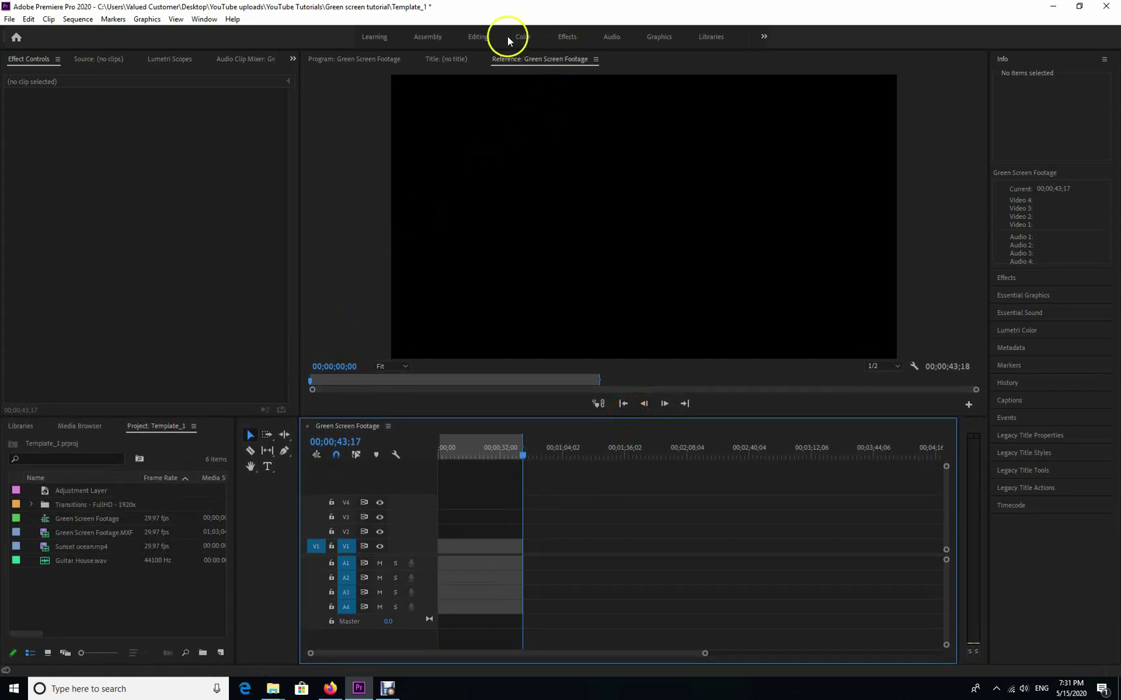
Switch to the Editing workspace and step the Project bin up to its root listing six items.
{"action": "left_click", "coordinate": [478, 39]}
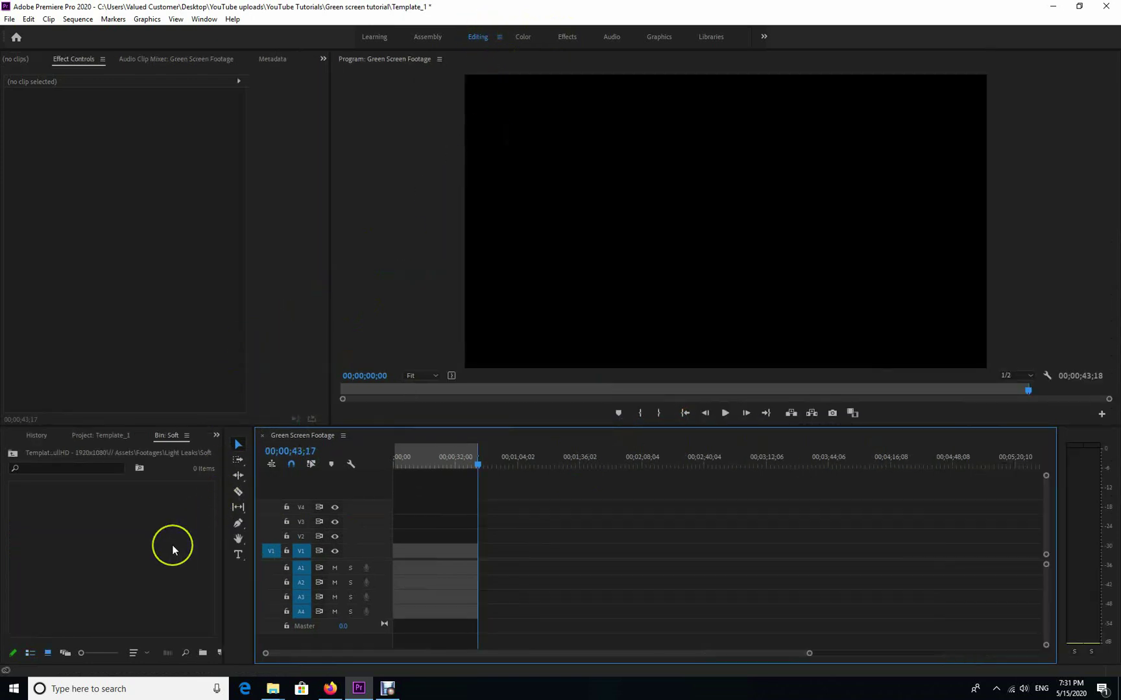
{"action": "left_click", "coordinate": [118, 542]}
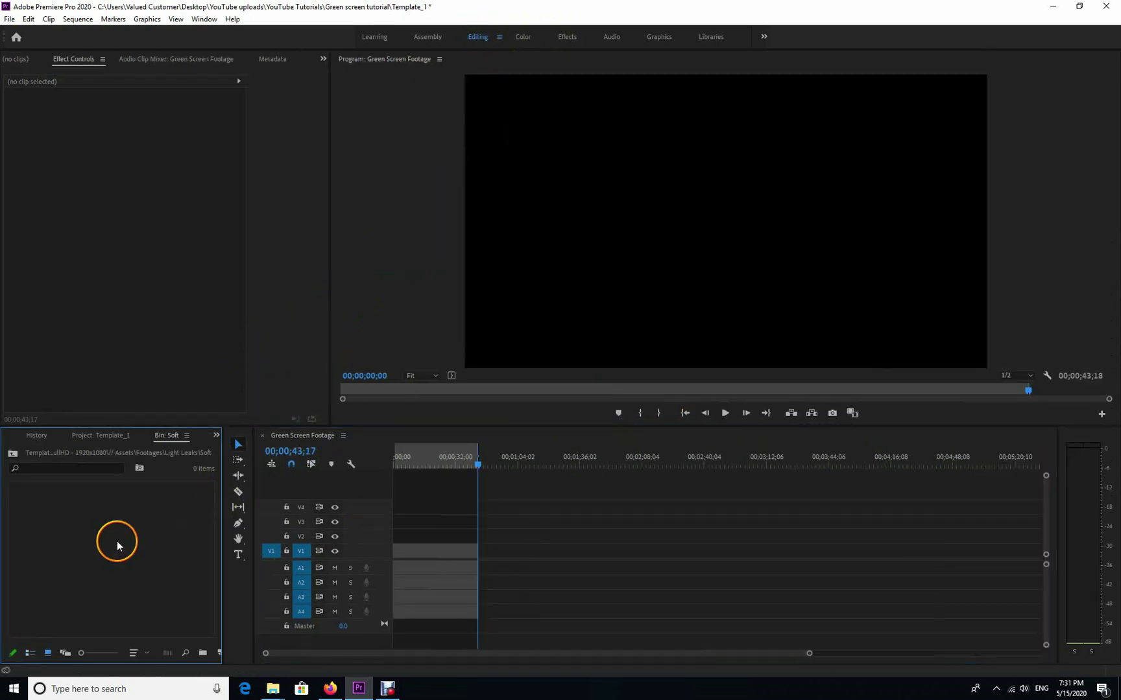
{"action": "left_click", "coordinate": [15, 457]}
{"action": "left_click", "coordinate": [15, 457]}
{"action": "left_click", "coordinate": [16, 457]}
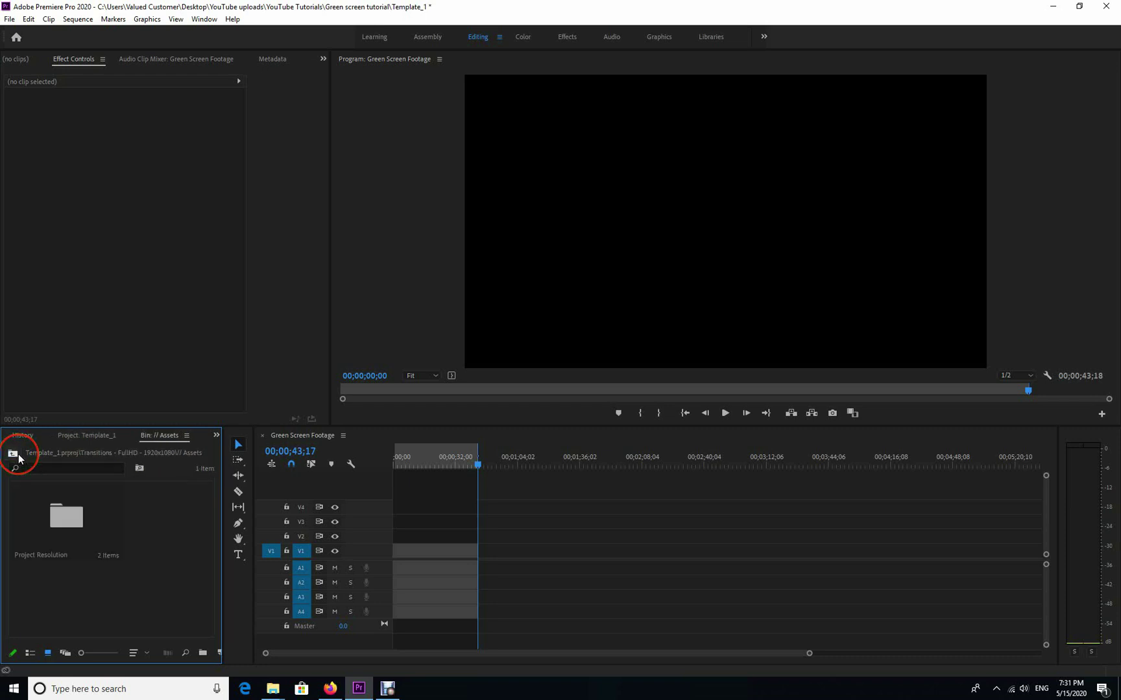
{"action": "left_click", "coordinate": [18, 458]}
{"action": "left_click", "coordinate": [17, 458]}
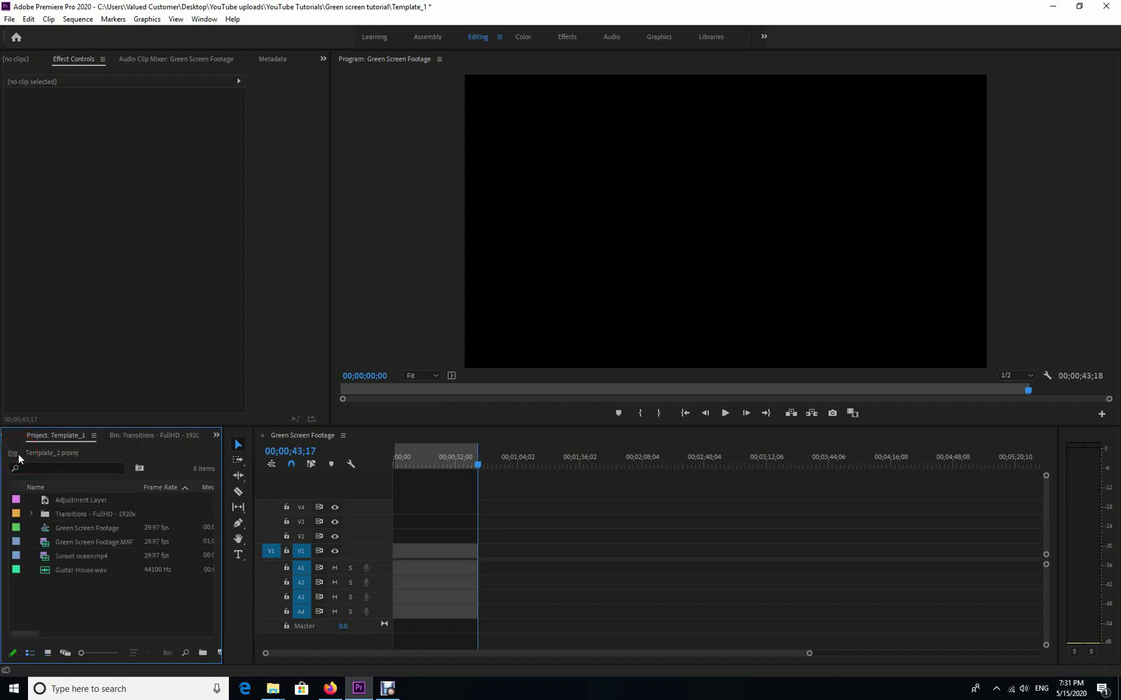
{"action": "left_click", "coordinate": [31, 473]}
Add Green Screen Footage.MXF to the timeline, split it at the playhead, and delete the second part.
{"action": "left_click_drag", "start_coordinate": [44, 541], "coordinate": [365, 558]}
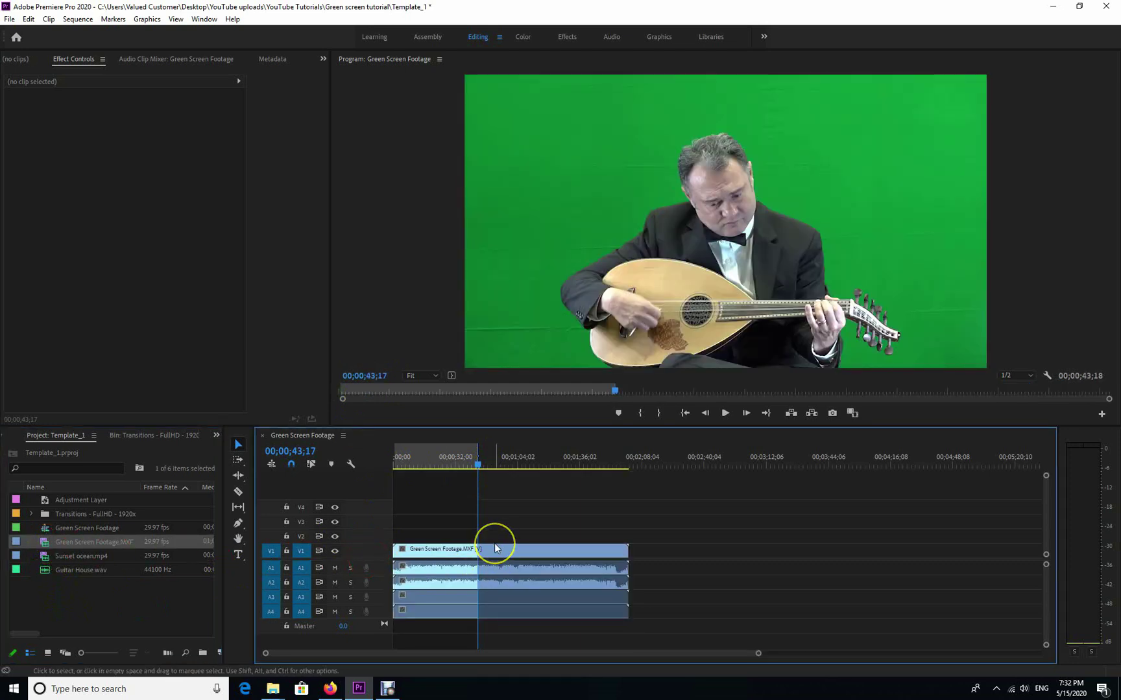
{"action": "left_click_drag", "start_coordinate": [671, 509], "coordinate": [500, 634]}
{"action": "key", "text": "ctrl+k"}
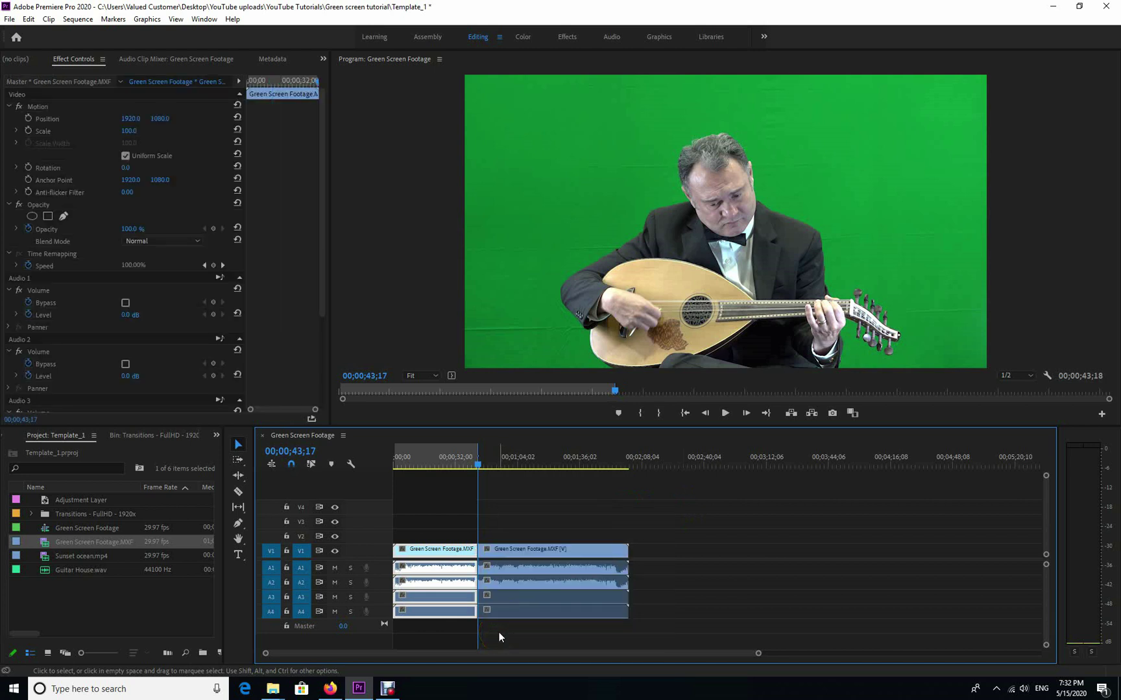
{"action": "left_click", "coordinate": [570, 511]}
{"action": "left_click_drag", "start_coordinate": [570, 511], "coordinate": [530, 618]}
{"action": "key", "text": "Delete"}
Delete the clip's A1–A4 audio so only the video remains.
{"action": "left_click", "coordinate": [453, 590], "text": "alt"}
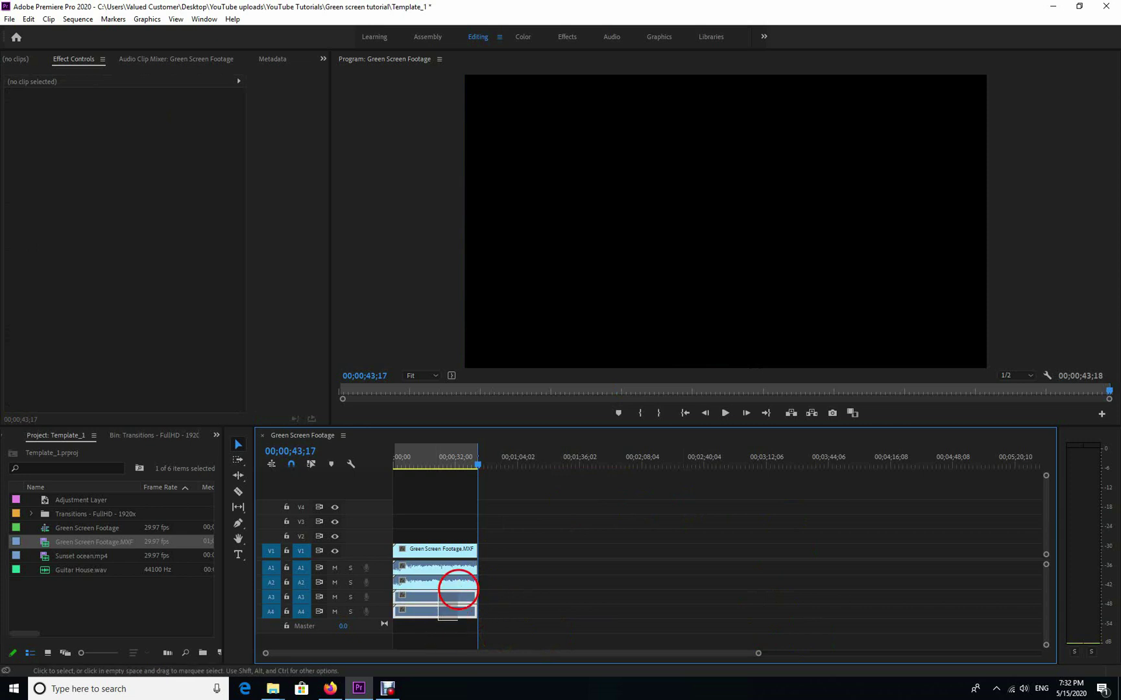
{"action": "key", "text": "Delete"}
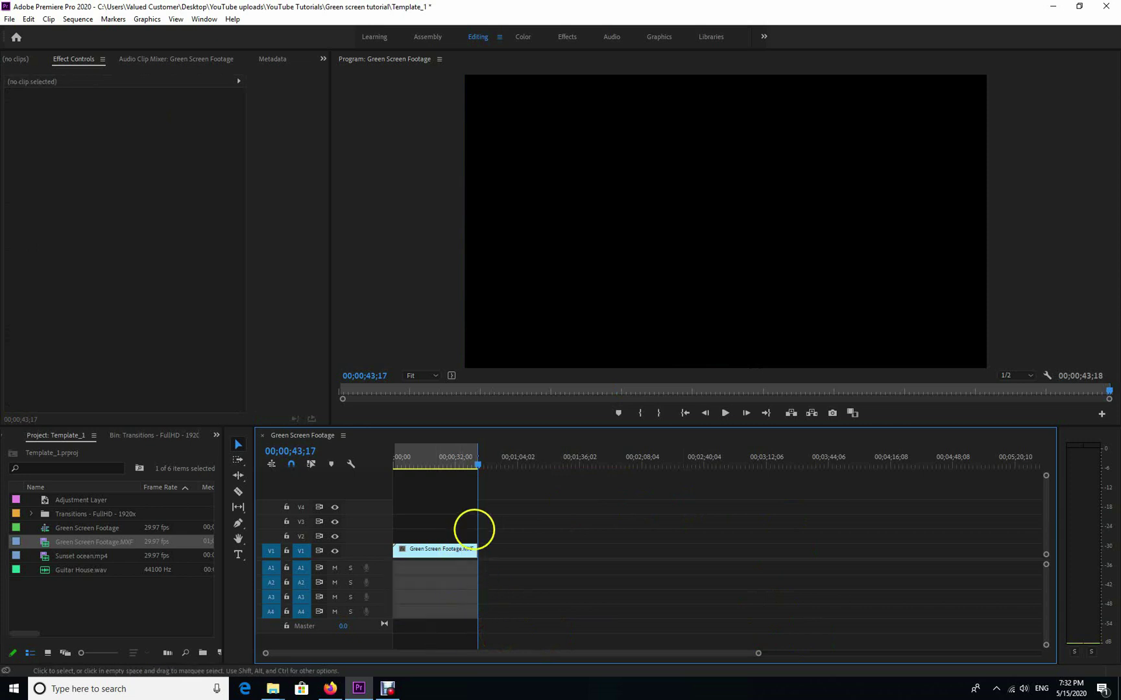
{"action": "left_click_drag", "start_coordinate": [479, 467], "coordinate": [426, 485]}
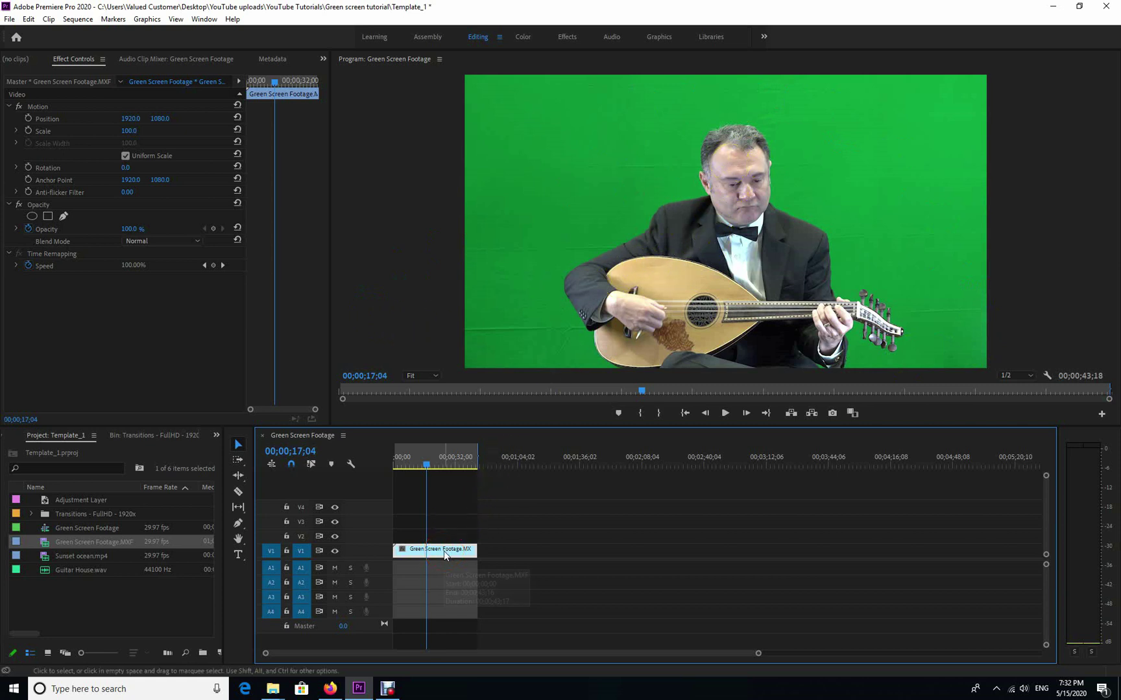
In the Color workspace, add two points to the master RGB curve and deepen the shadows.
{"action": "left_click", "coordinate": [522, 37]}
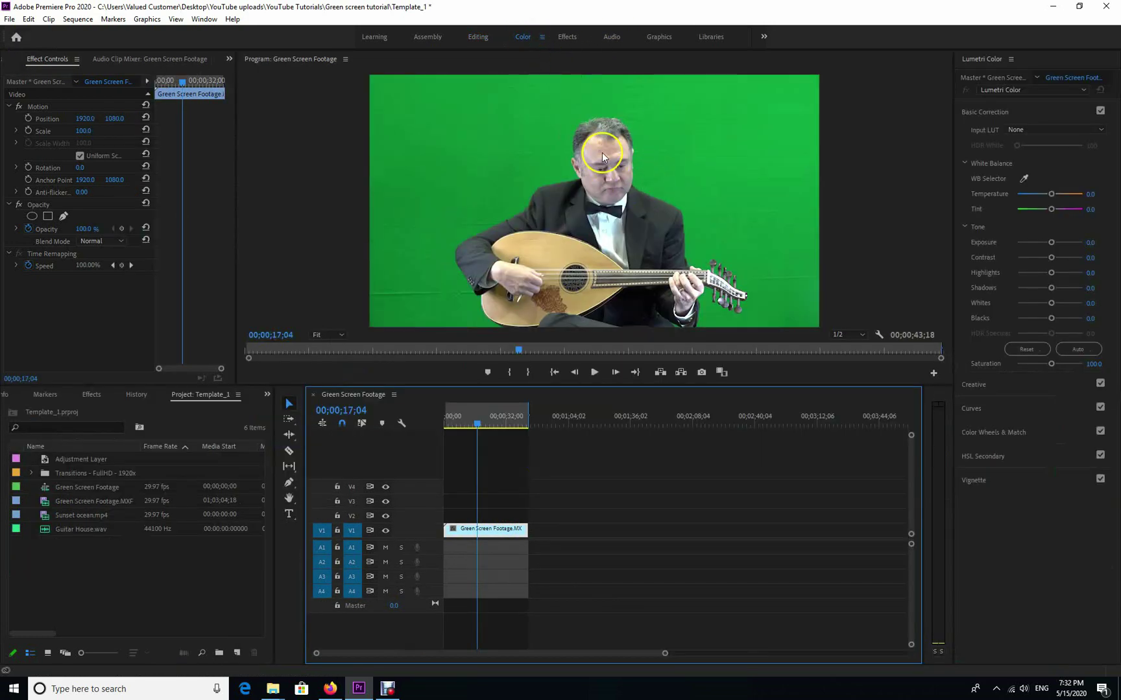
{"action": "left_click", "coordinate": [993, 422]}
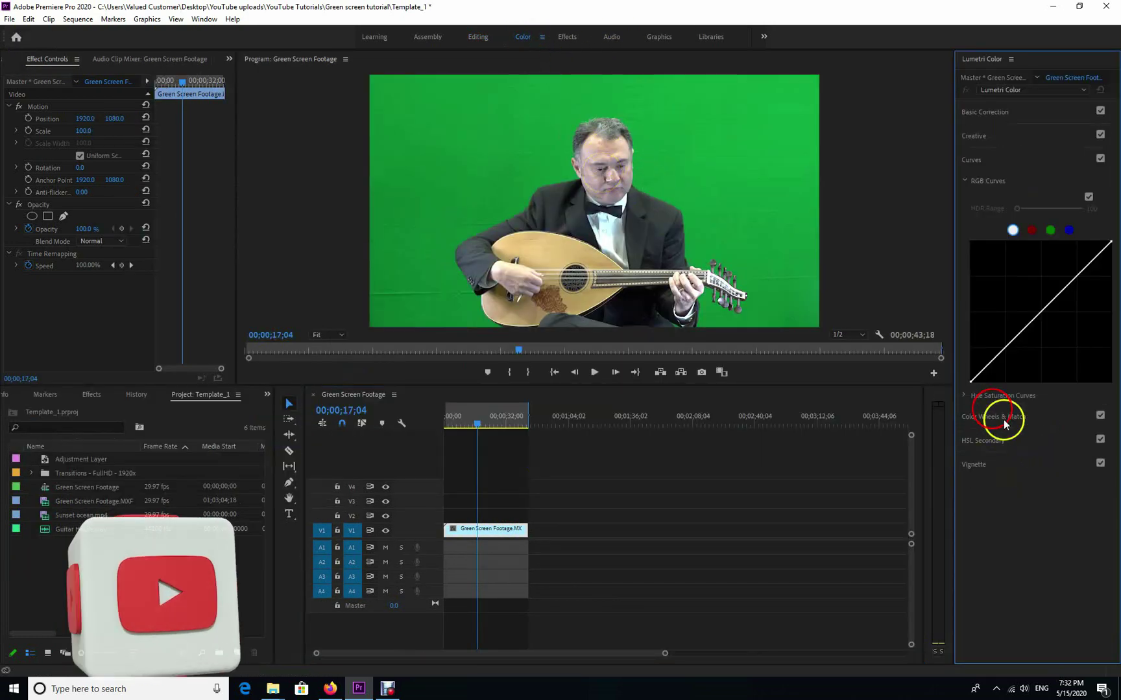
{"action": "left_click", "coordinate": [1076, 274]}
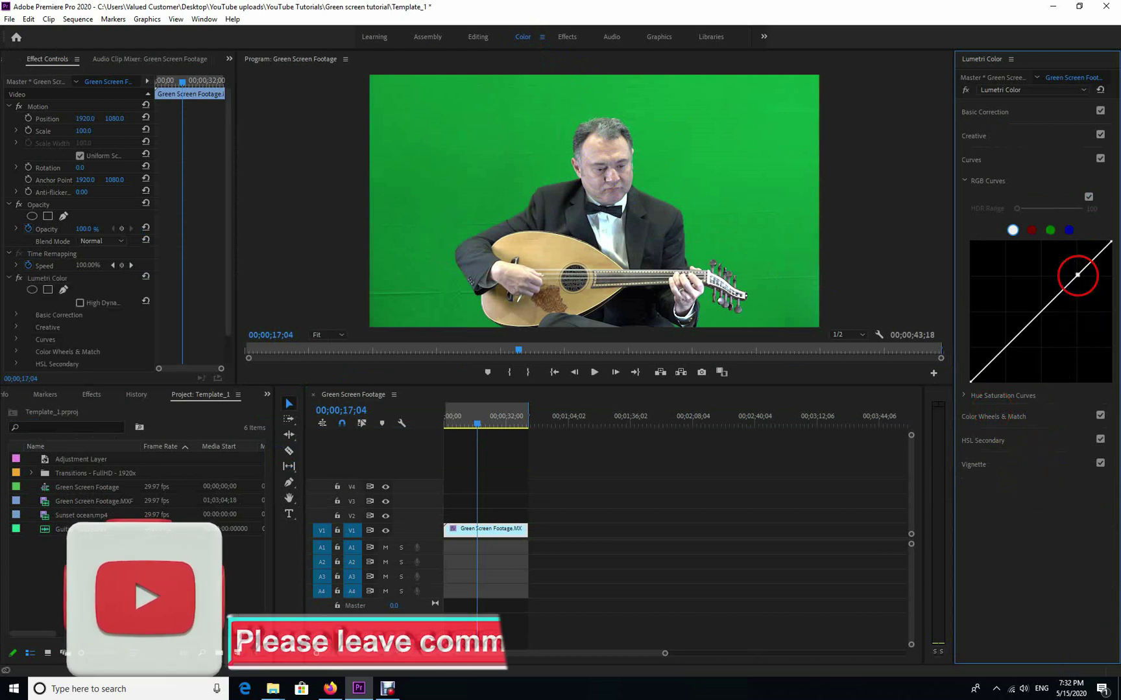
{"action": "left_click", "coordinate": [1002, 350]}
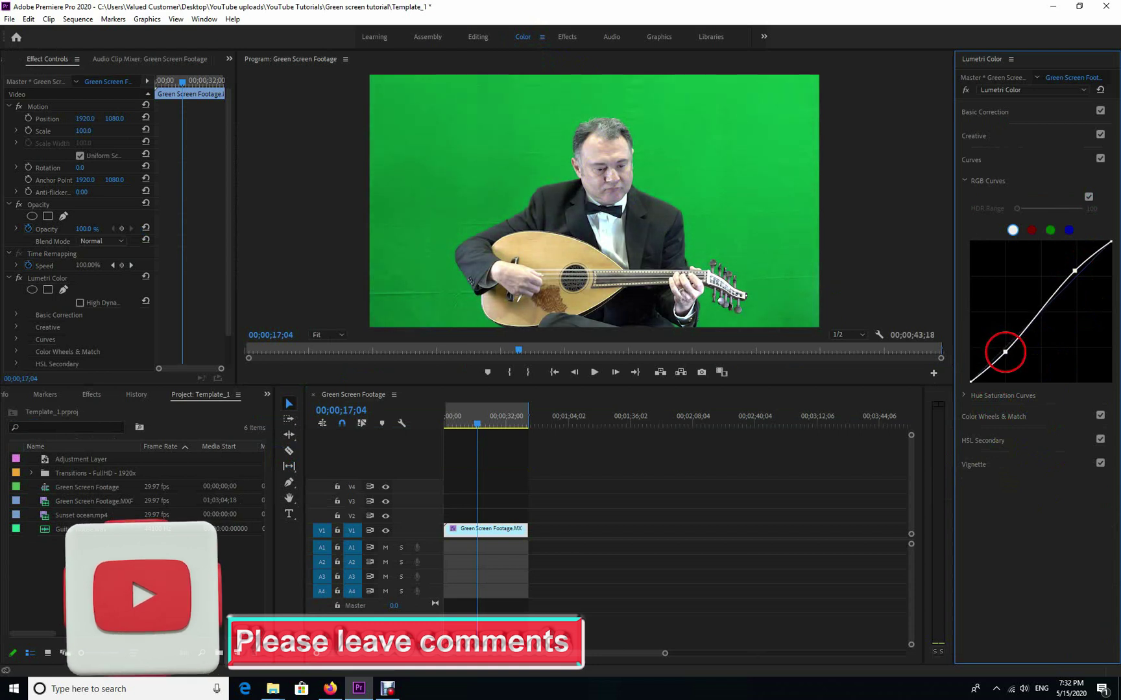
{"action": "left_click_drag", "start_coordinate": [1002, 349], "coordinate": [1007, 354]}
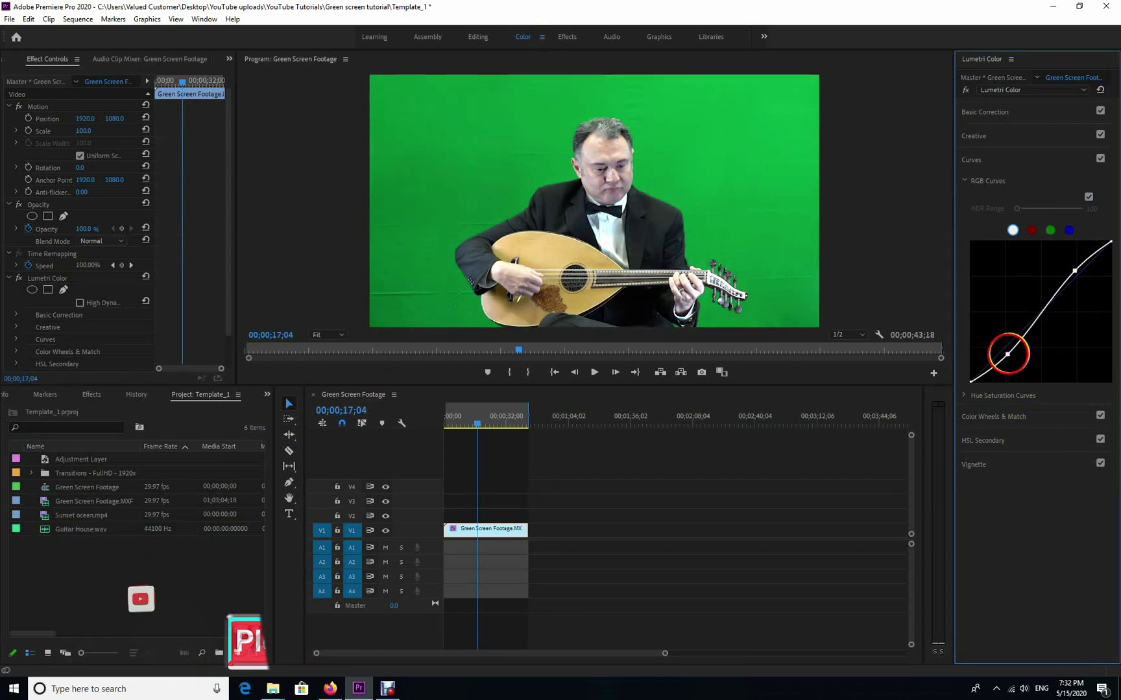
Bend the green channel curve into an S-shape for extra contrast.
{"action": "left_click", "coordinate": [1049, 230]}
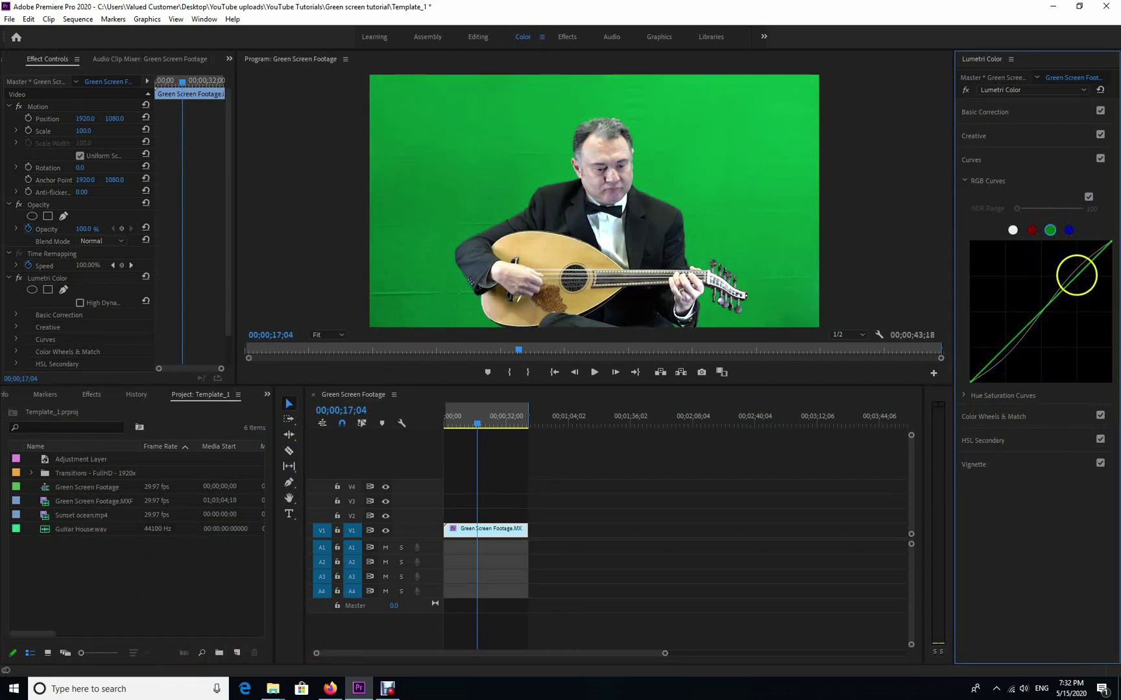
{"action": "left_click_drag", "start_coordinate": [1076, 275], "coordinate": [1074, 271]}
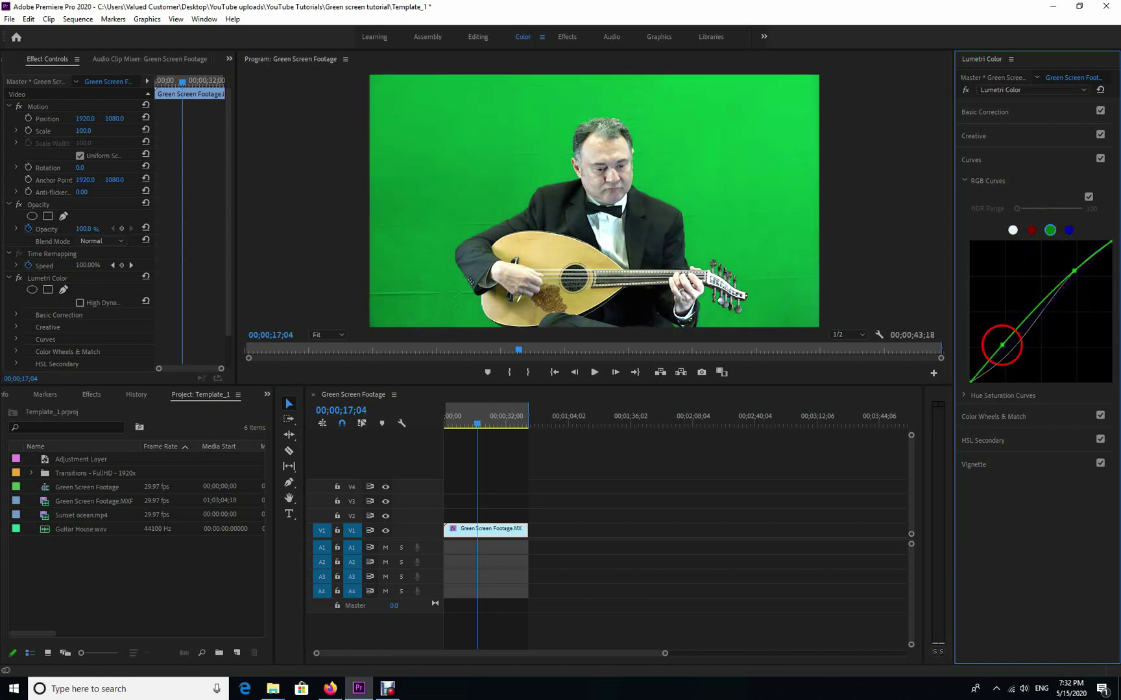
{"action": "left_click_drag", "start_coordinate": [1002, 345], "coordinate": [1004, 351]}
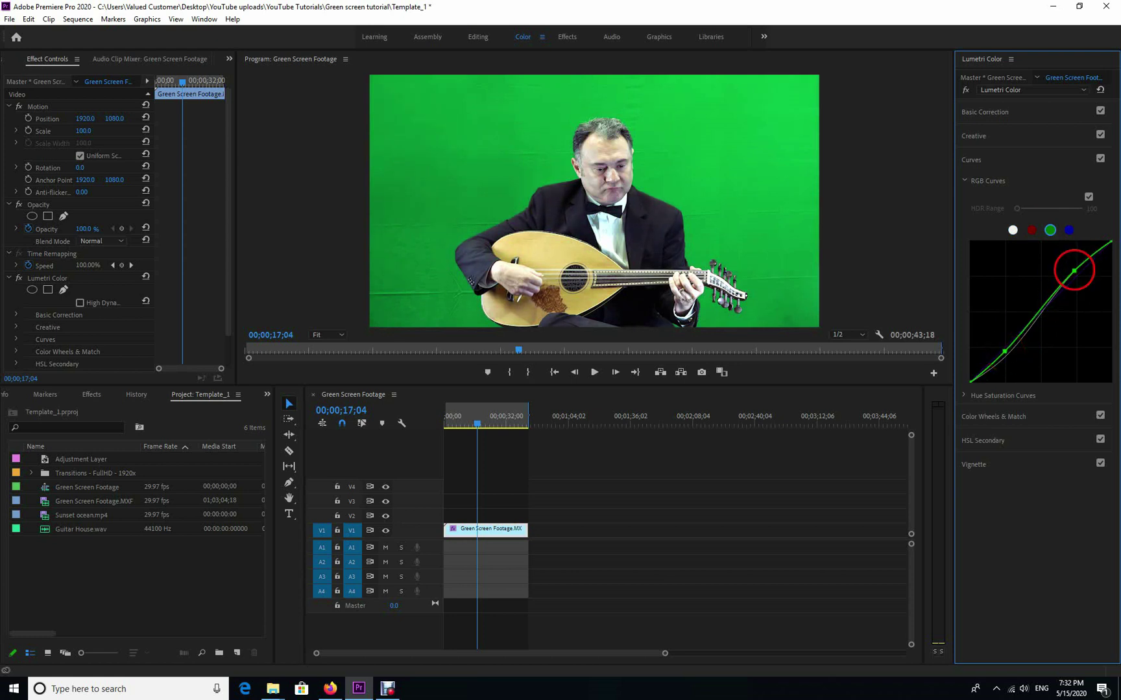
{"action": "left_click_drag", "start_coordinate": [1074, 270], "coordinate": [1065, 293]}
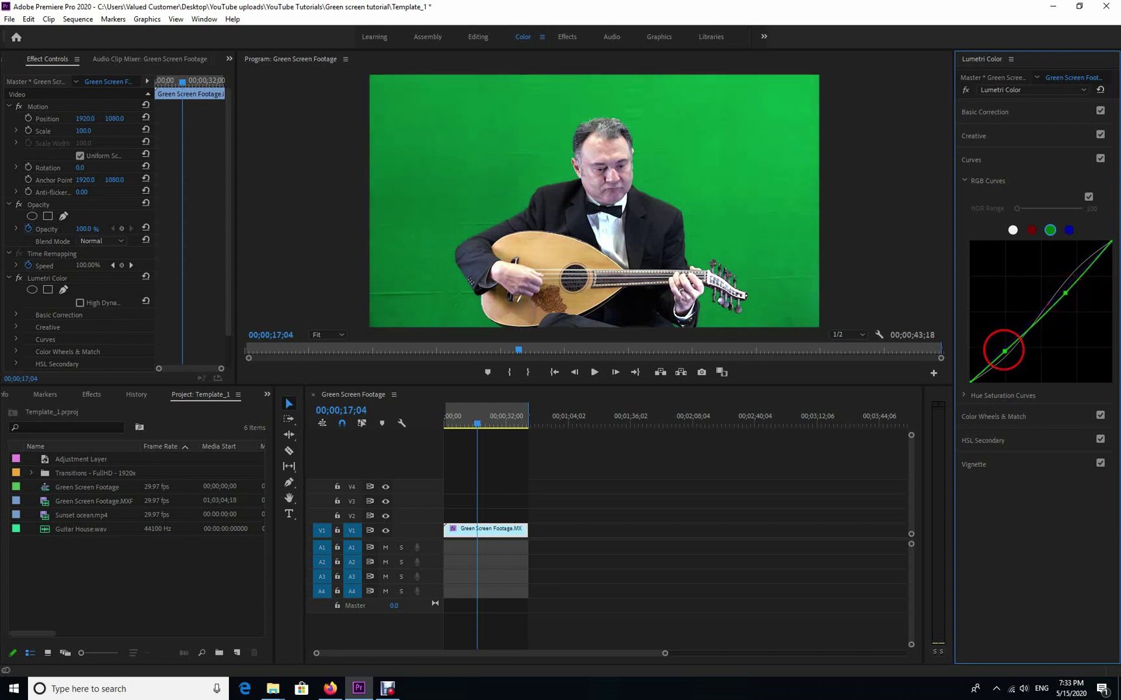
{"action": "left_click_drag", "start_coordinate": [1004, 351], "coordinate": [1008, 350]}
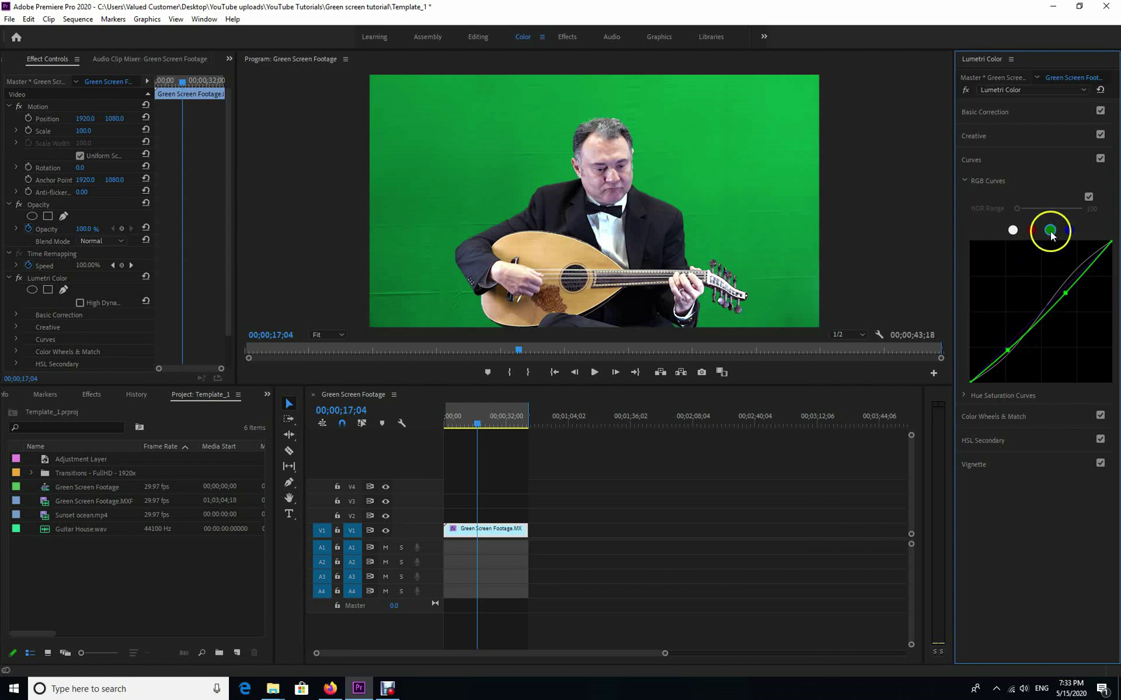
{"action": "left_click", "coordinate": [1030, 114]}
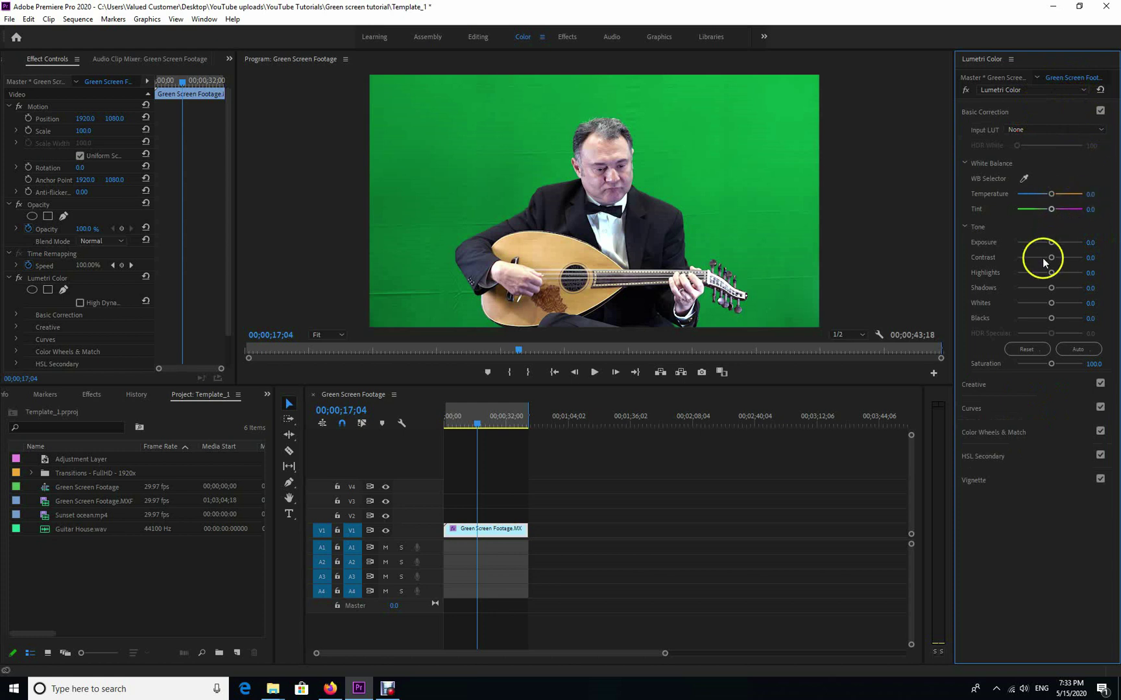
Set Basic Correction Exposure to -0.3, warm Temperature to 27.4, and adjust the Tint.
{"action": "left_click_drag", "start_coordinate": [1053, 242], "coordinate": [1045, 246]}
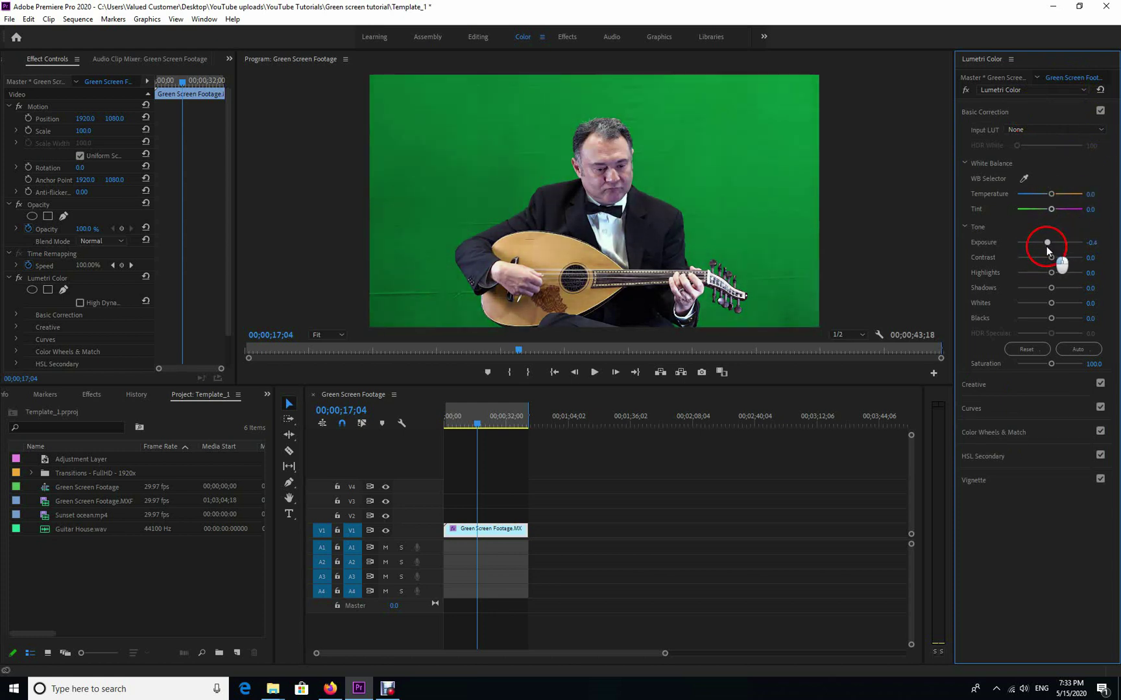
{"action": "left_click_drag", "start_coordinate": [1047, 245], "coordinate": [1043, 275]}
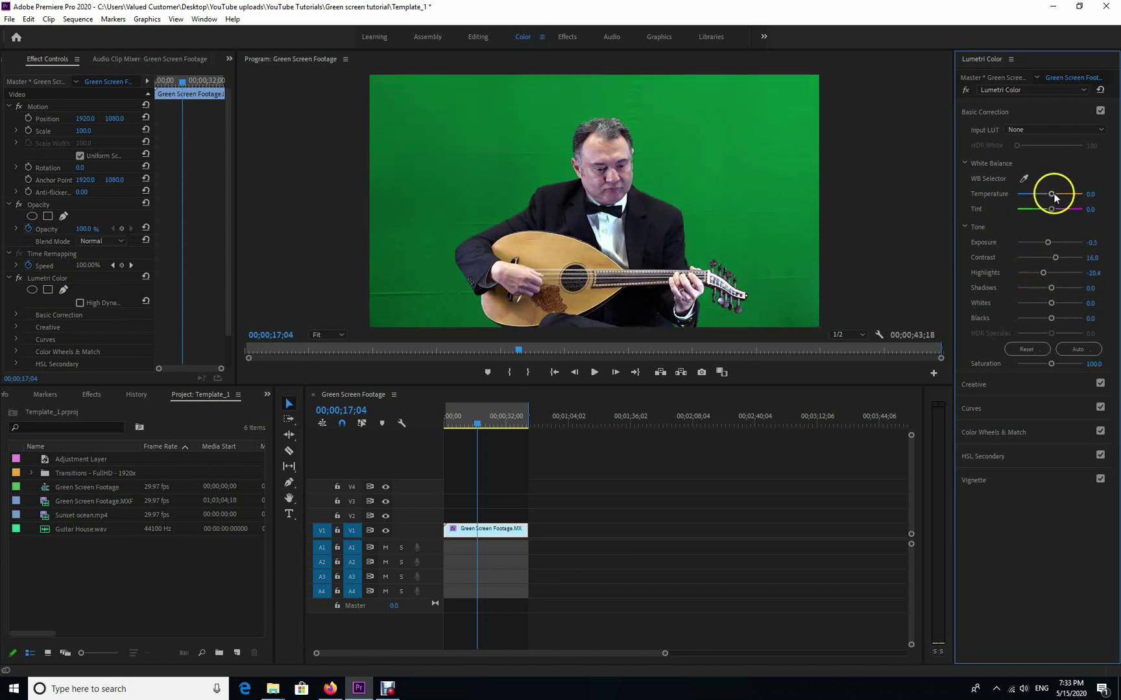
{"action": "left_click_drag", "start_coordinate": [1054, 195], "coordinate": [1055, 196]}
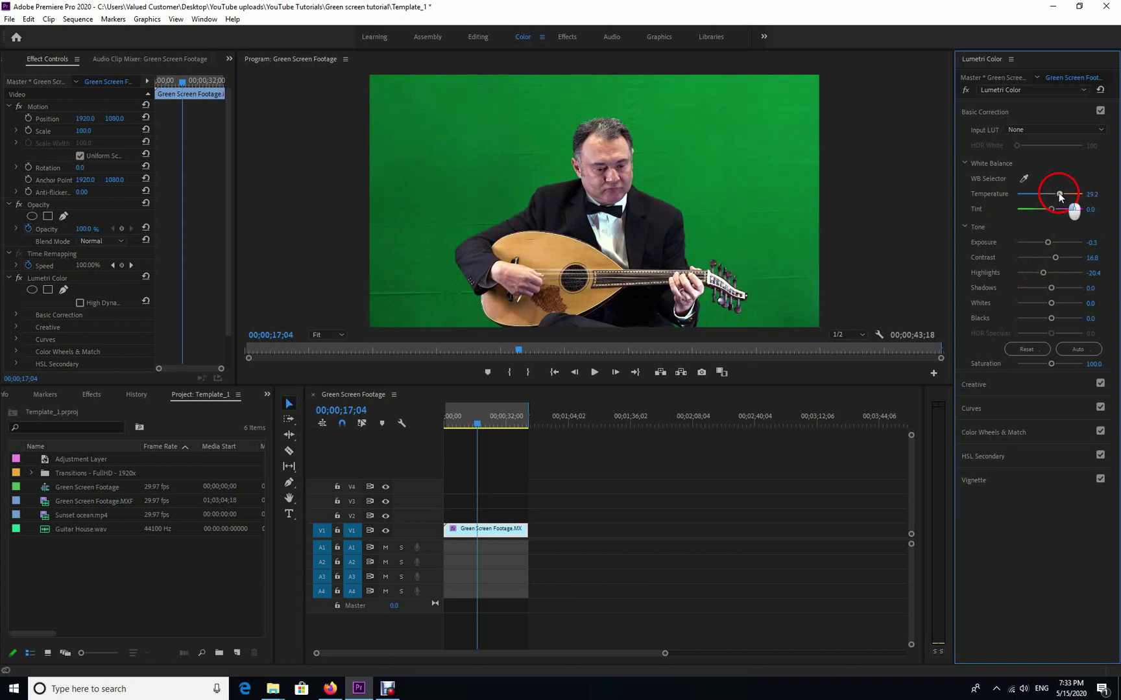
{"action": "mouse_move", "coordinate": [1067, 197]}
{"action": "left_mouse_down"}
{"action": "mouse_move", "coordinate": [1103, 197]}
{"action": "mouse_move", "coordinate": [1074, 197]}
{"action": "left_mouse_up"}
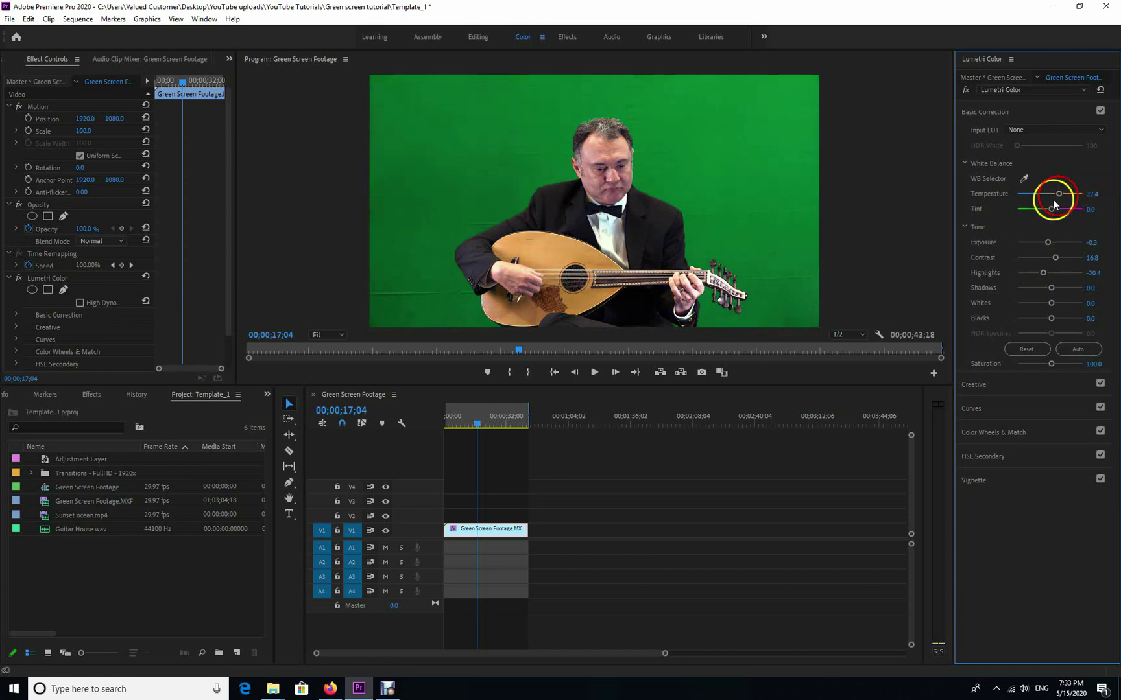
{"action": "left_click_drag", "start_coordinate": [1051, 209], "coordinate": [1048, 213]}
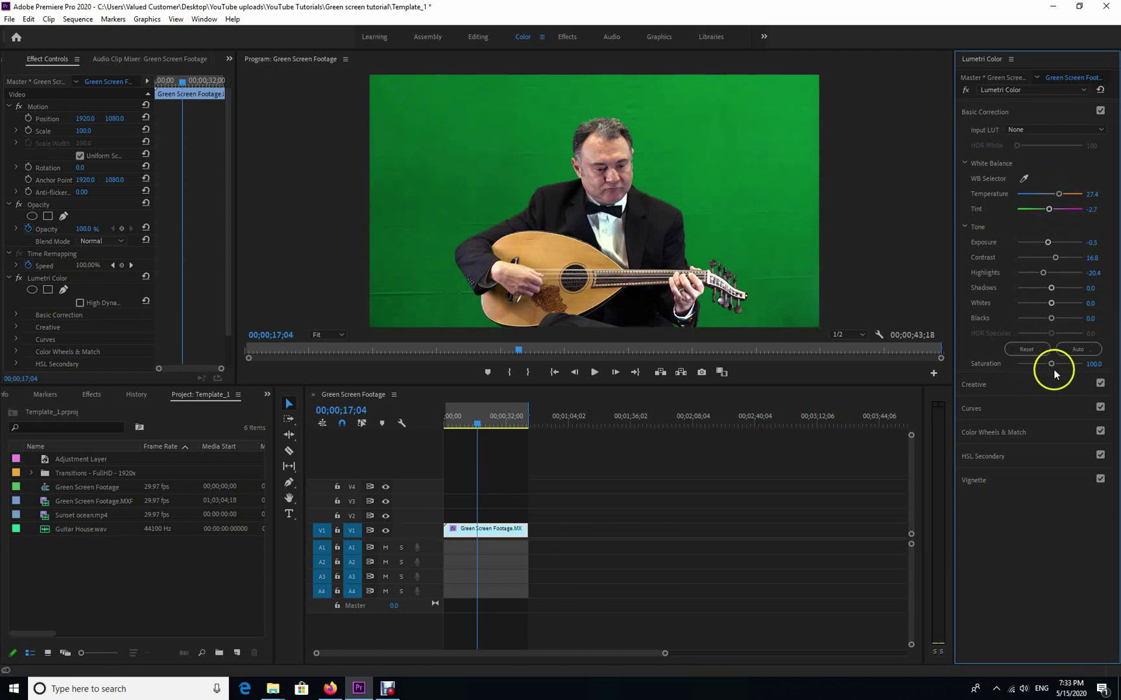
Try boosted and zero Saturation, then settle Saturation at 97.3.
{"action": "left_click_drag", "start_coordinate": [1051, 367], "coordinate": [942, 383]}
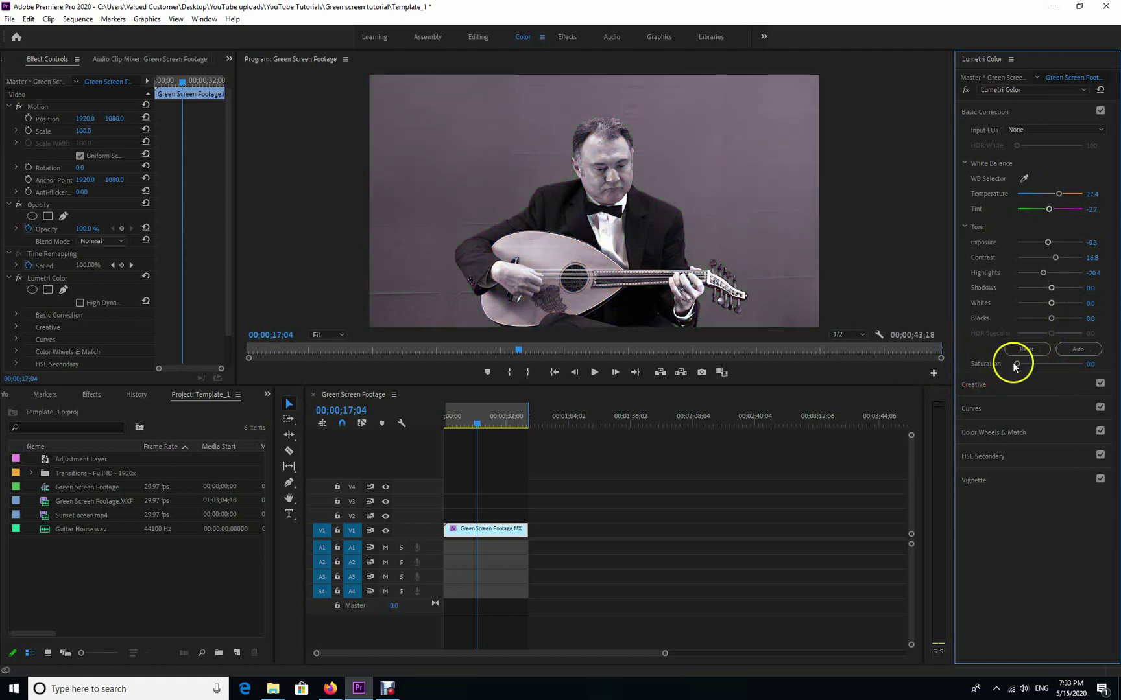
{"action": "left_click_drag", "start_coordinate": [1017, 364], "coordinate": [1048, 366]}
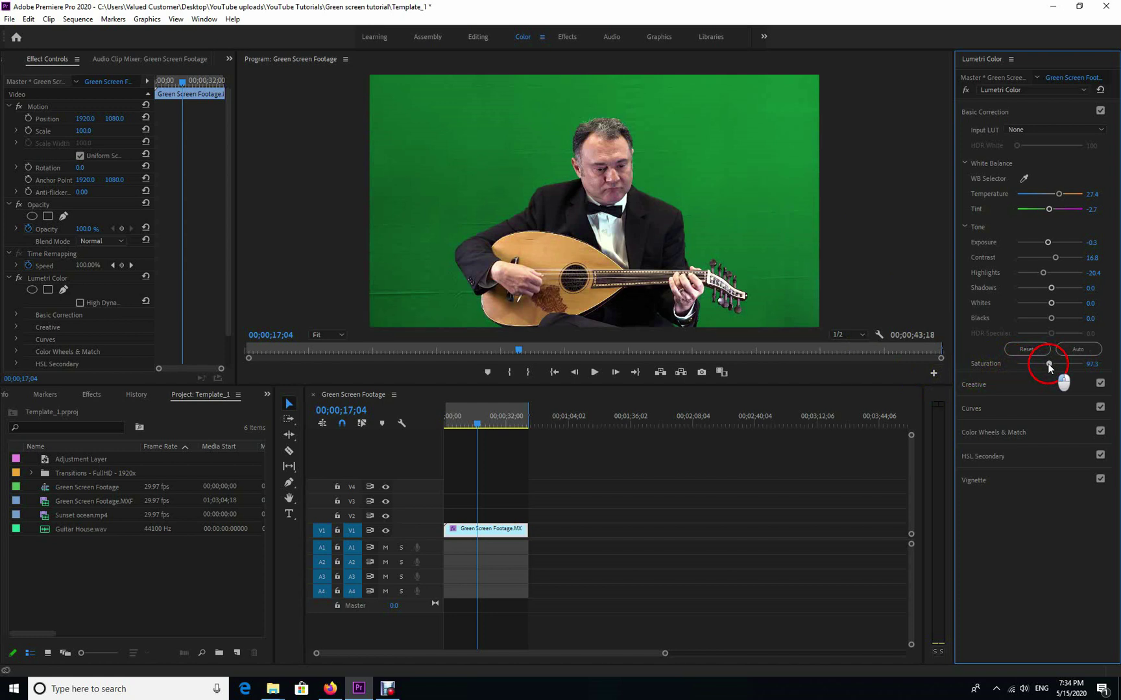
{"action": "left_click_drag", "start_coordinate": [1049, 367], "coordinate": [1048, 365]}
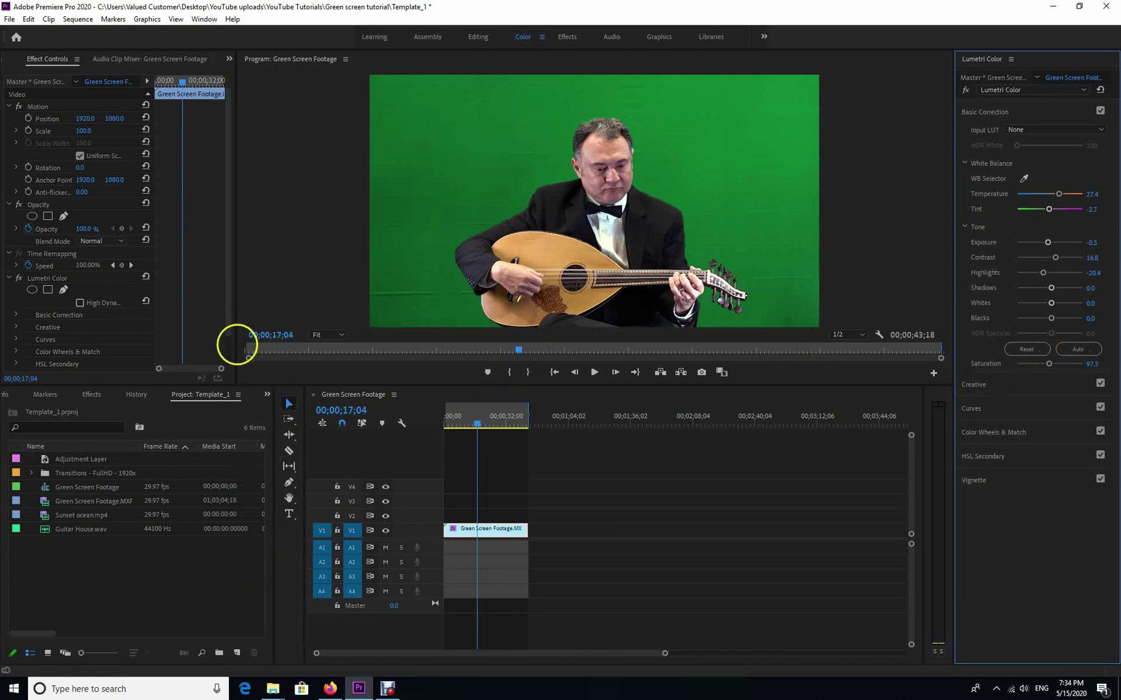
{"action": "left_click", "coordinate": [490, 531]}
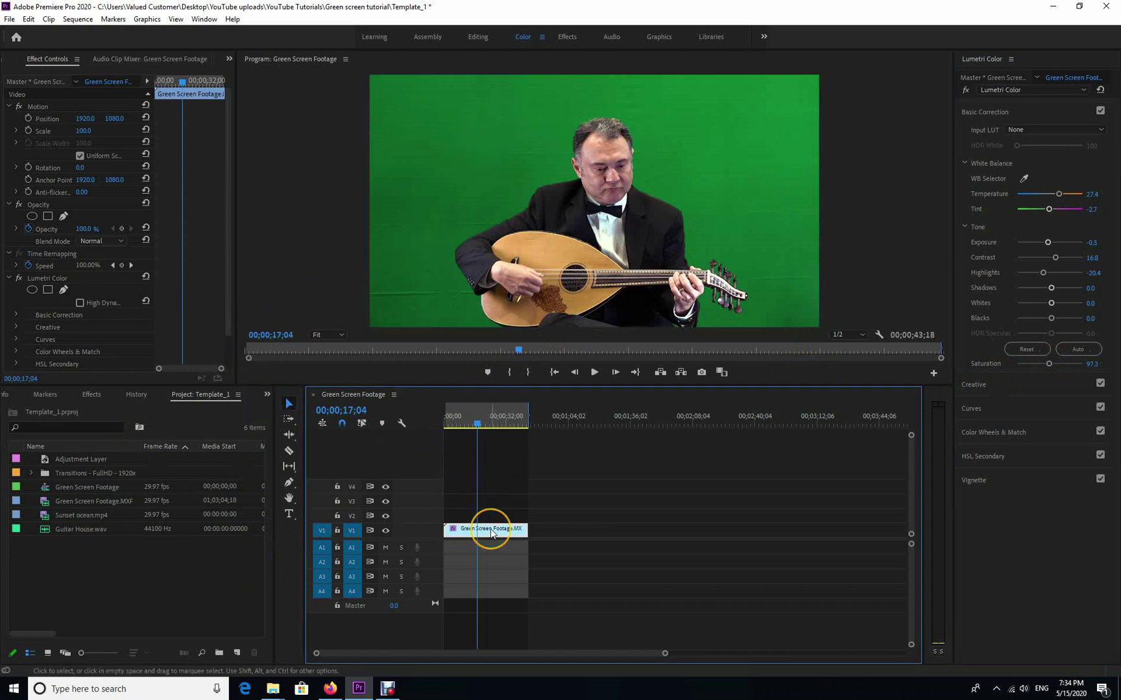
In the Effects workspace, find Ultra Key and drop it onto the green-screen clip.
{"action": "left_click", "coordinate": [566, 36]}
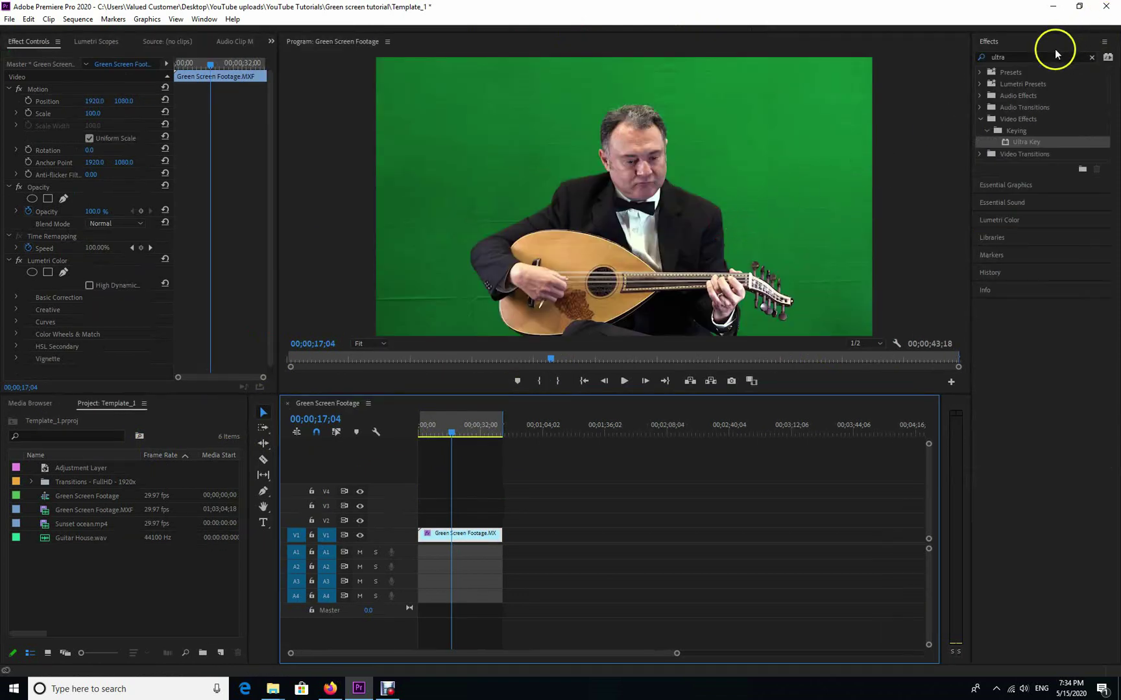
{"action": "left_click", "coordinate": [1008, 144]}
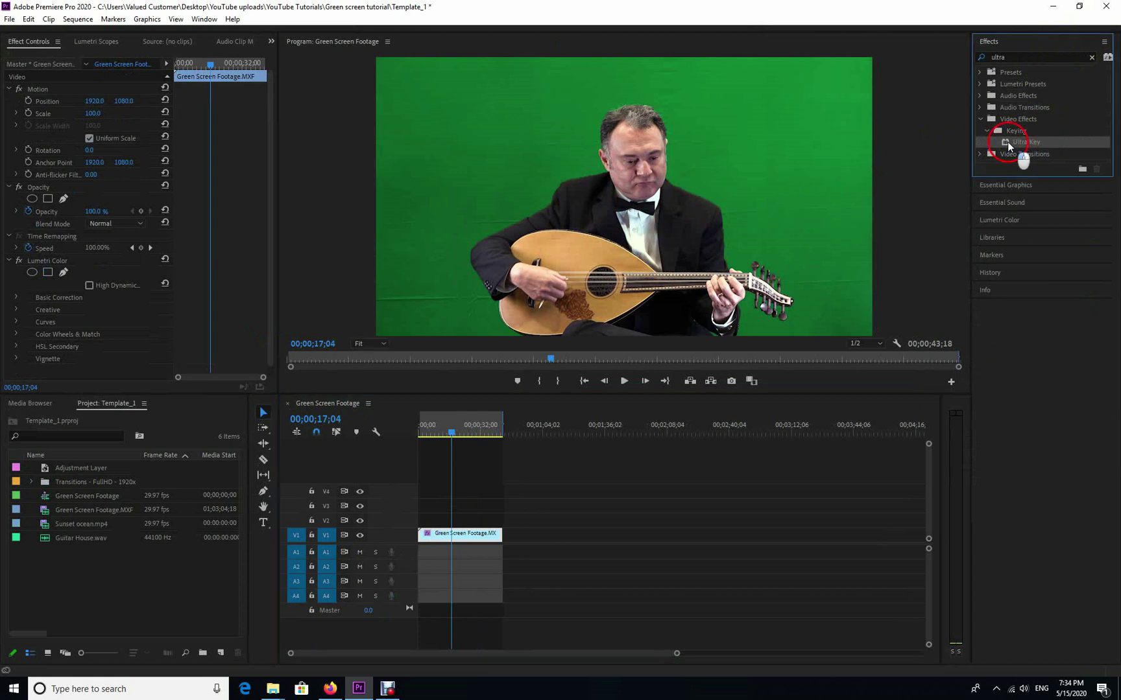
{"action": "left_click_drag", "start_coordinate": [1009, 144], "coordinate": [462, 538]}
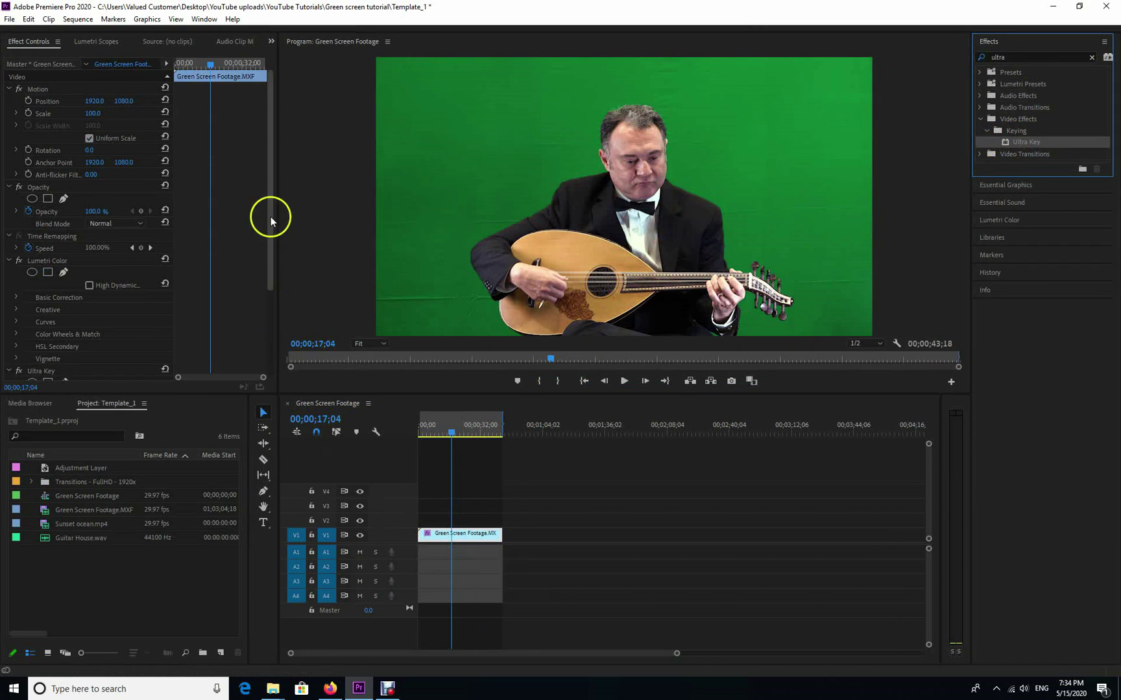
{"action": "left_click_drag", "start_coordinate": [272, 217], "coordinate": [262, 370]}
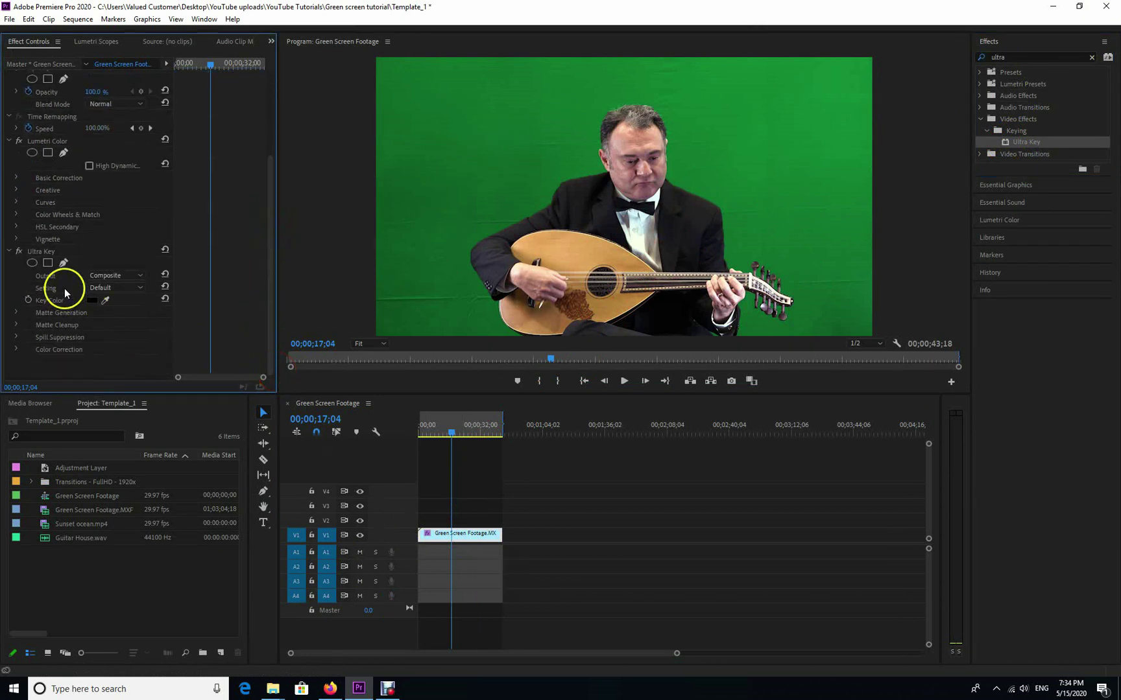
Keep Ultra Key's Output on Composite and change its Setting to Aggressive.
{"action": "left_click", "coordinate": [53, 252]}
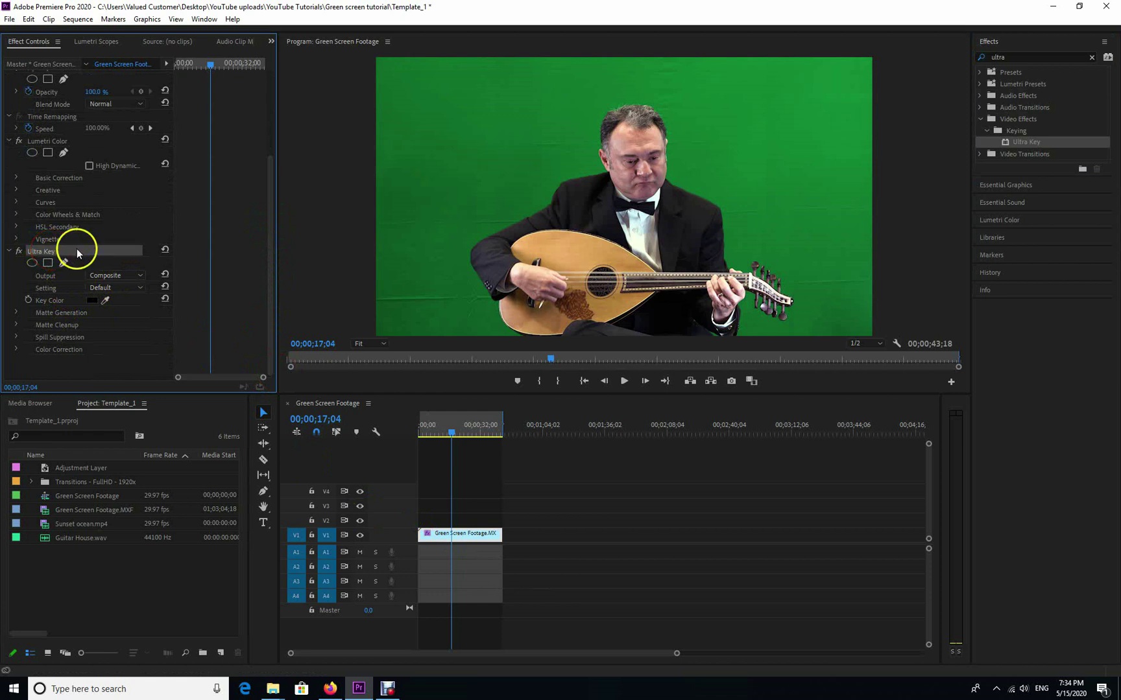
{"action": "left_click", "coordinate": [143, 279]}
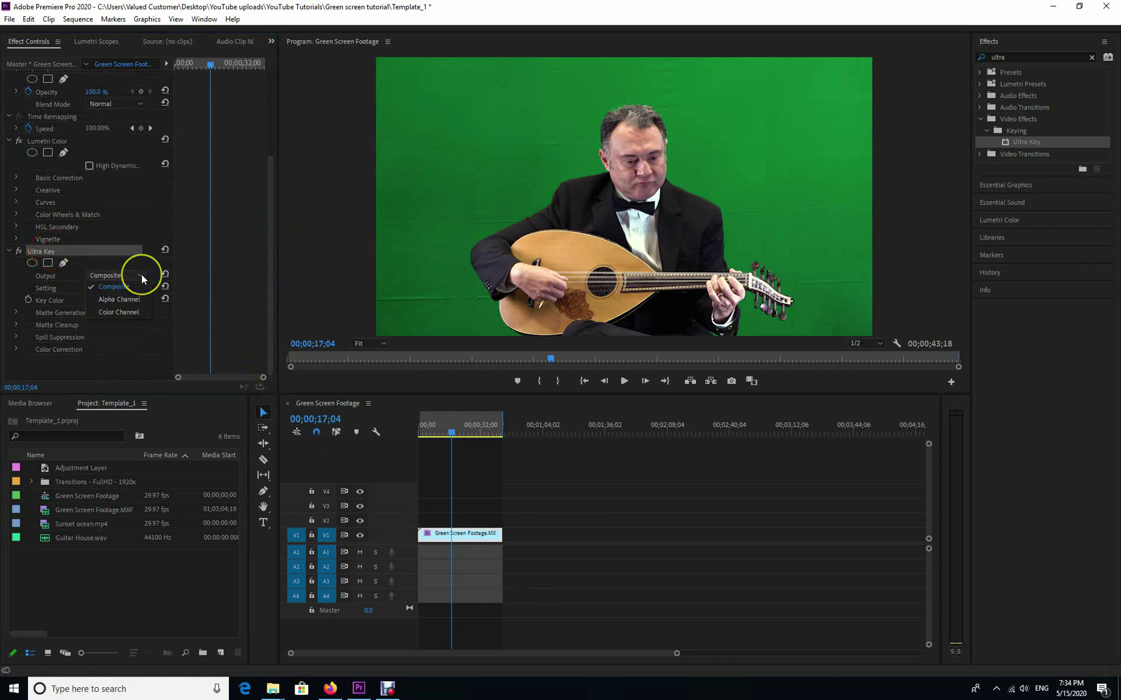
{"action": "left_click", "coordinate": [117, 289]}
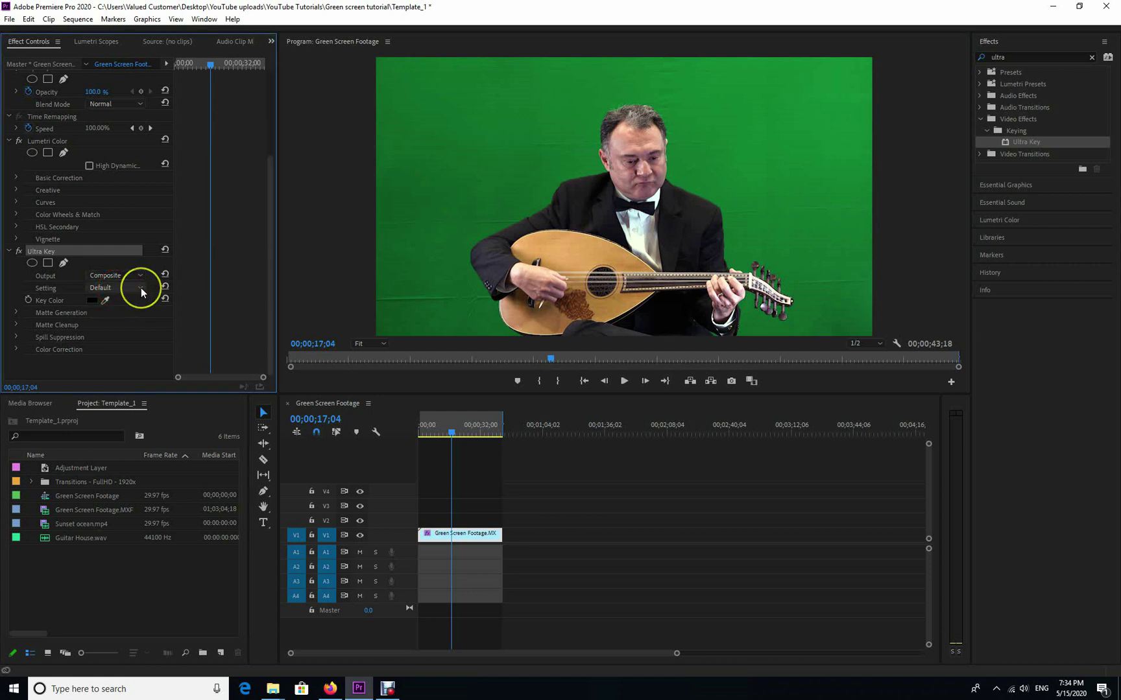
{"action": "left_click", "coordinate": [140, 290]}
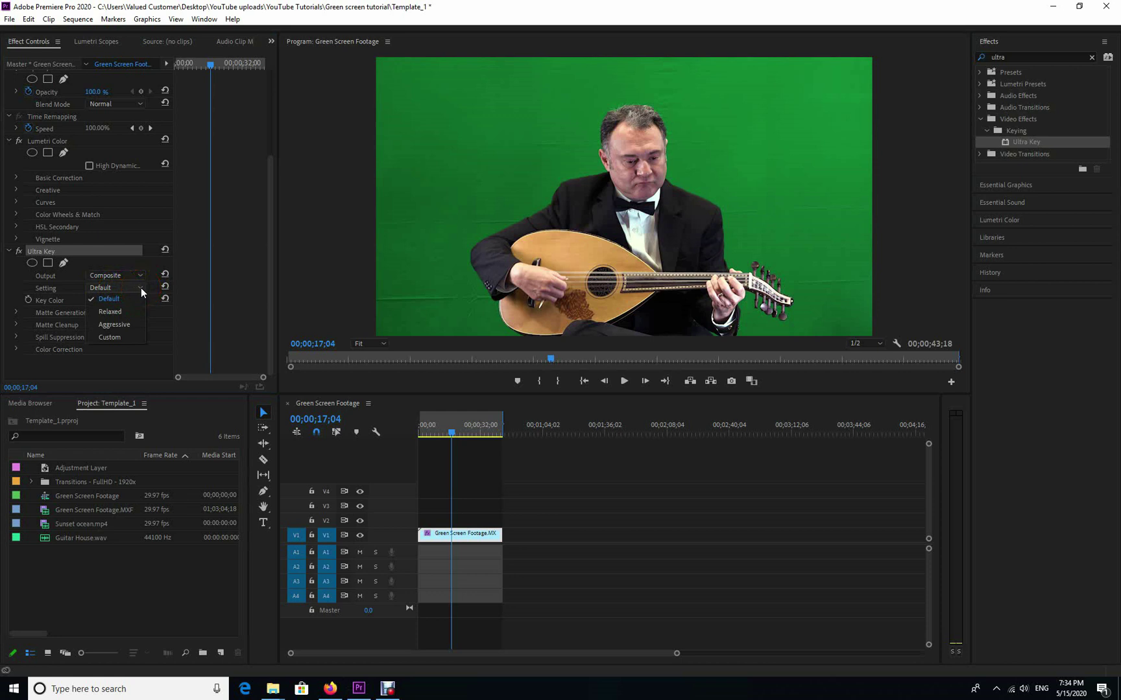
{"action": "left_click", "coordinate": [109, 331]}
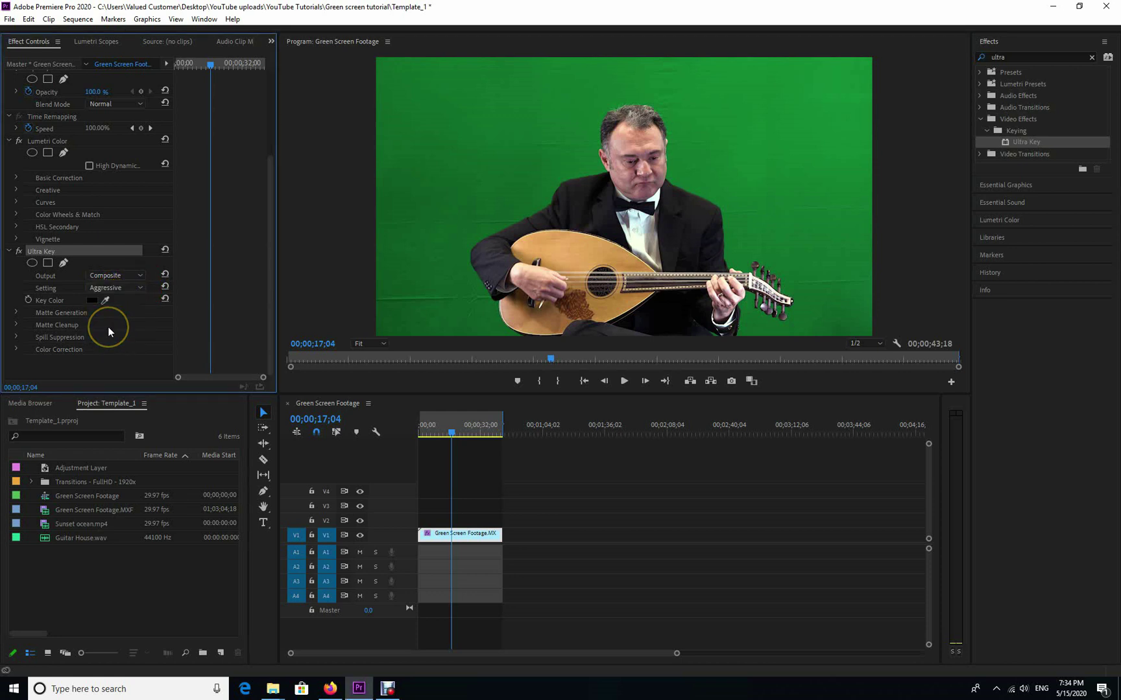
Sample the green backdrop, including near the musician's head, as the Key Color.
{"action": "left_click", "coordinate": [105, 301]}
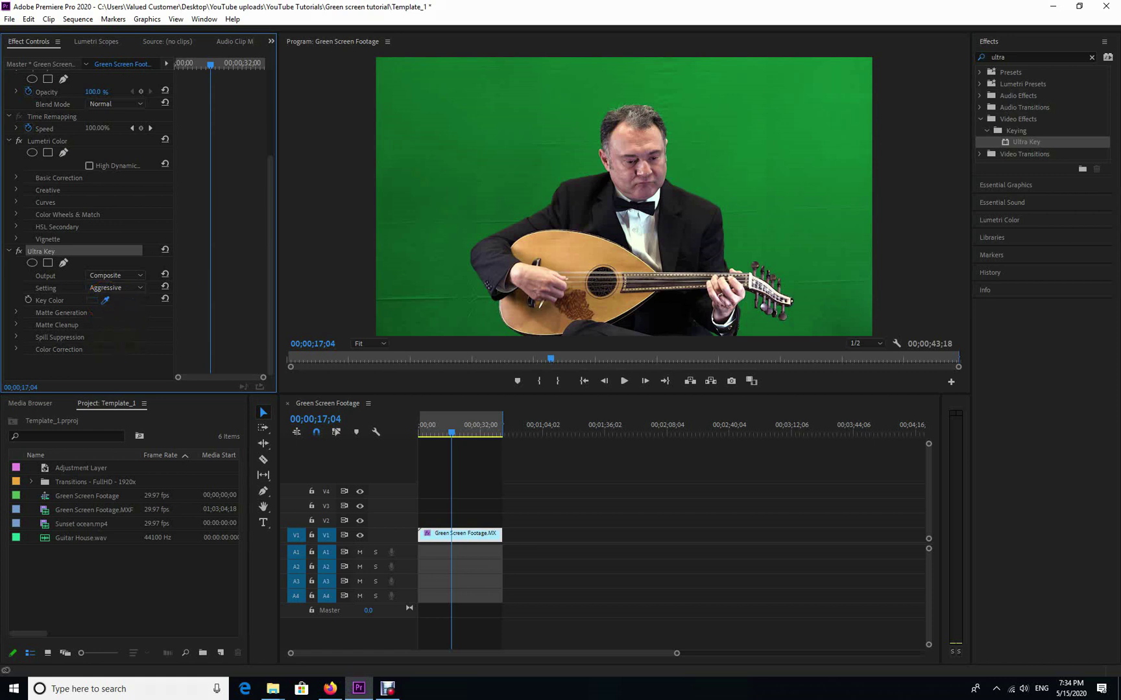
{"action": "left_click", "coordinate": [574, 166]}
{"action": "left_click", "coordinate": [594, 174]}
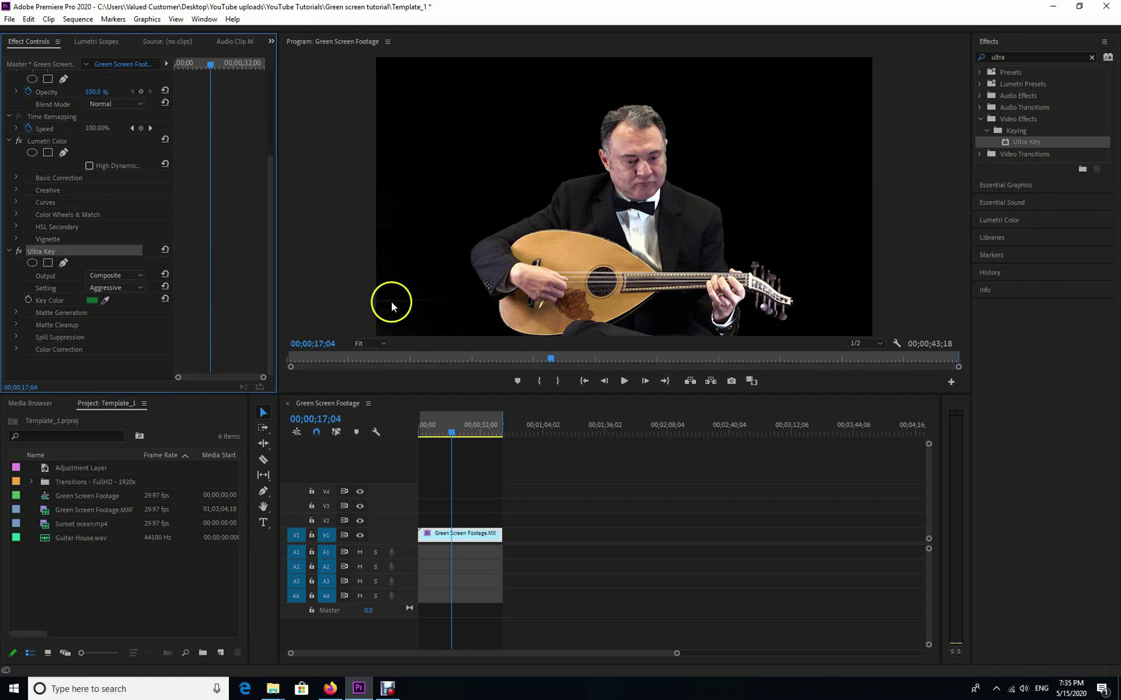
{"action": "left_click", "coordinate": [16, 313]}
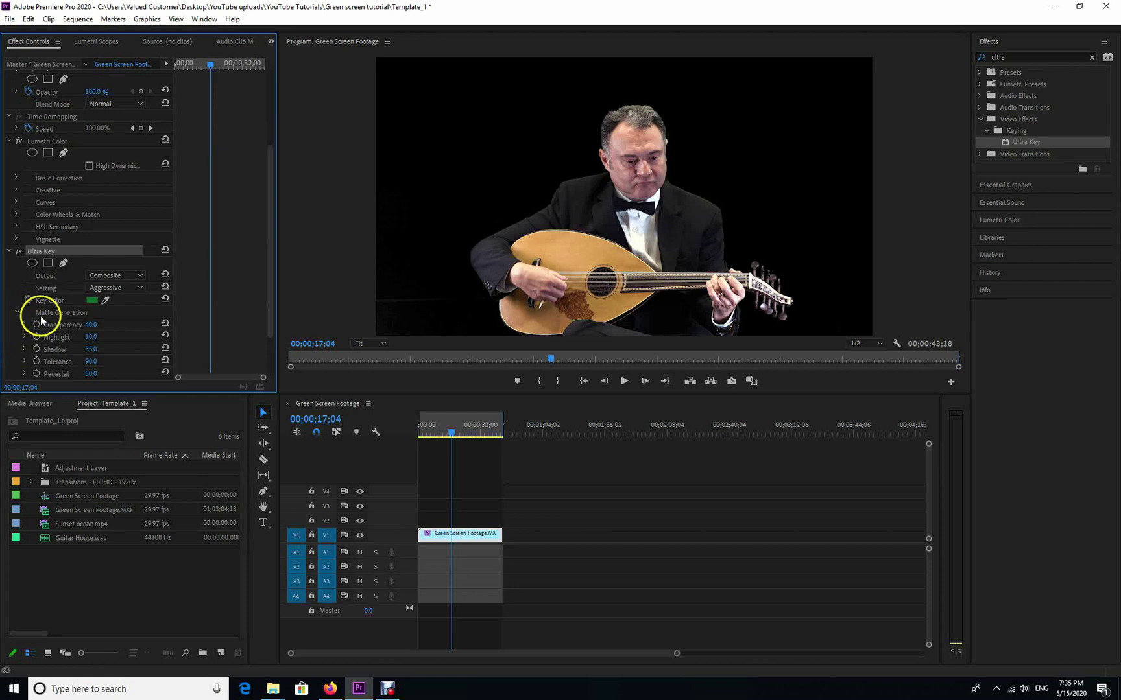
Scrub Matte Generation Pedestal to 100 and Tolerance to 99.
{"action": "left_click_drag", "start_coordinate": [269, 300], "coordinate": [269, 363]}
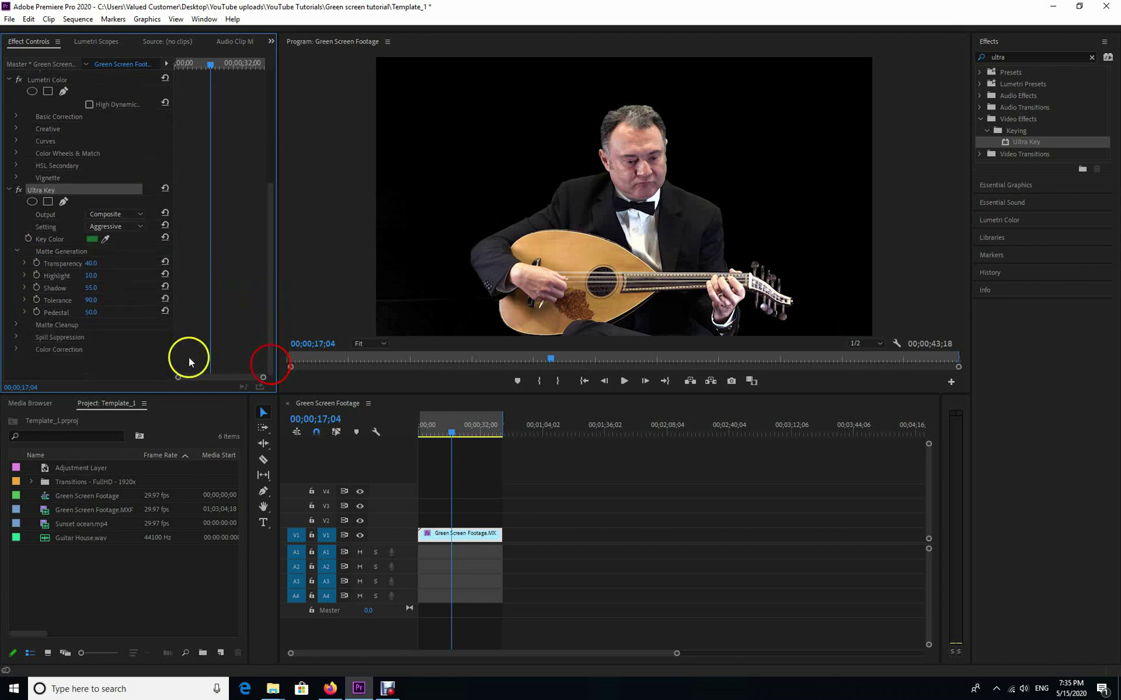
{"action": "left_click_drag", "start_coordinate": [92, 312], "coordinate": [116, 304]}
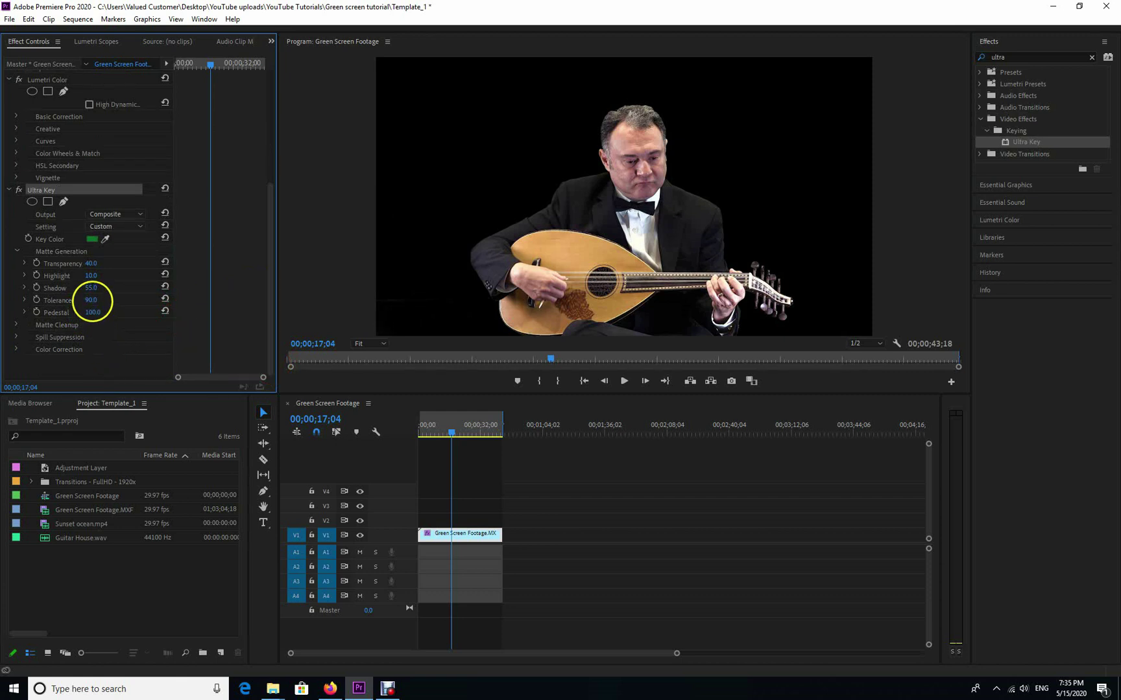
{"action": "left_click_drag", "start_coordinate": [92, 300], "coordinate": [284, 314]}
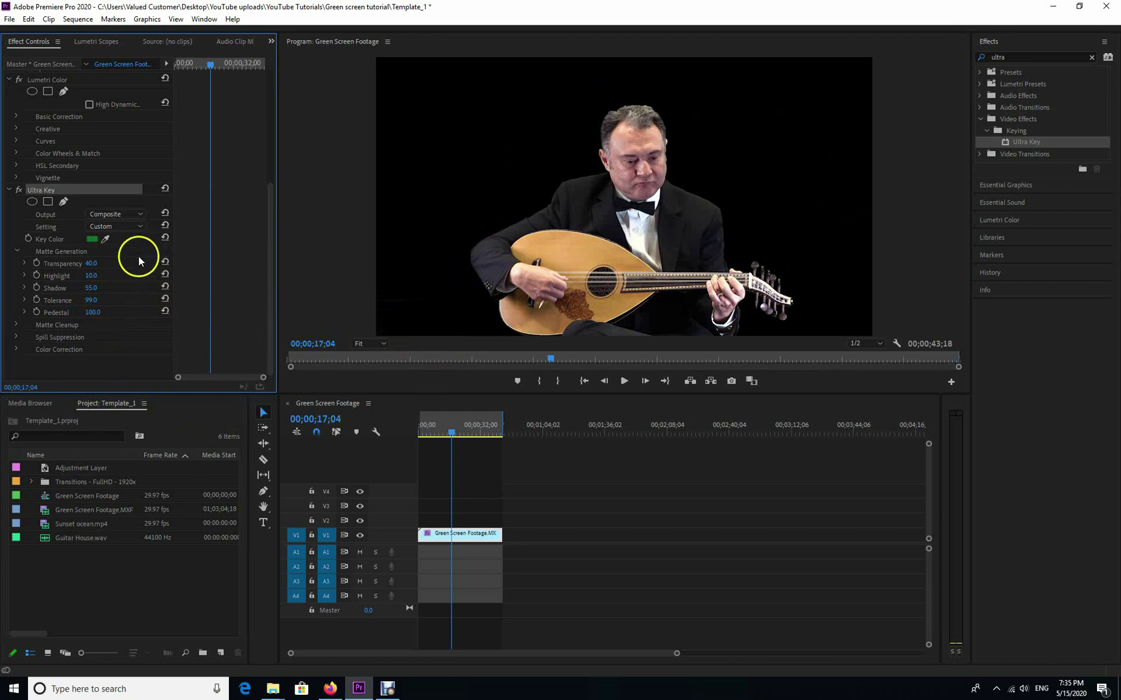
{"action": "left_click", "coordinate": [16, 252]}
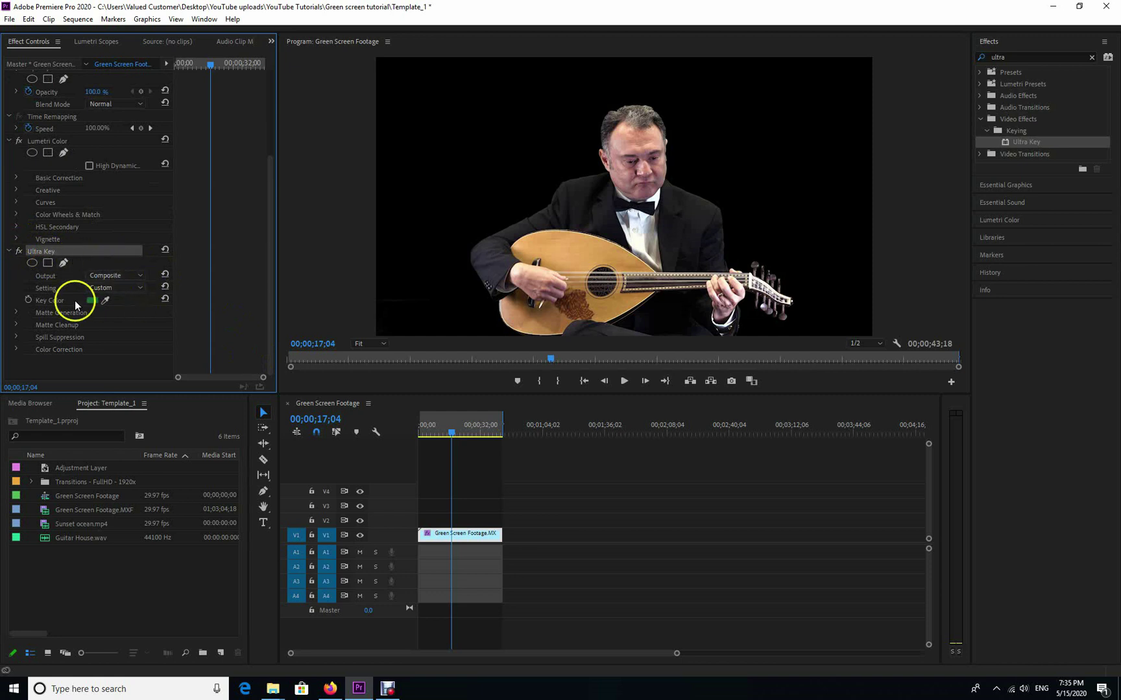
{"action": "left_click", "coordinate": [17, 326]}
Set Matte Cleanup Contrast to 38 and Mid Point to 100, then scrub to check the key.
{"action": "left_click_drag", "start_coordinate": [272, 310], "coordinate": [261, 350]}
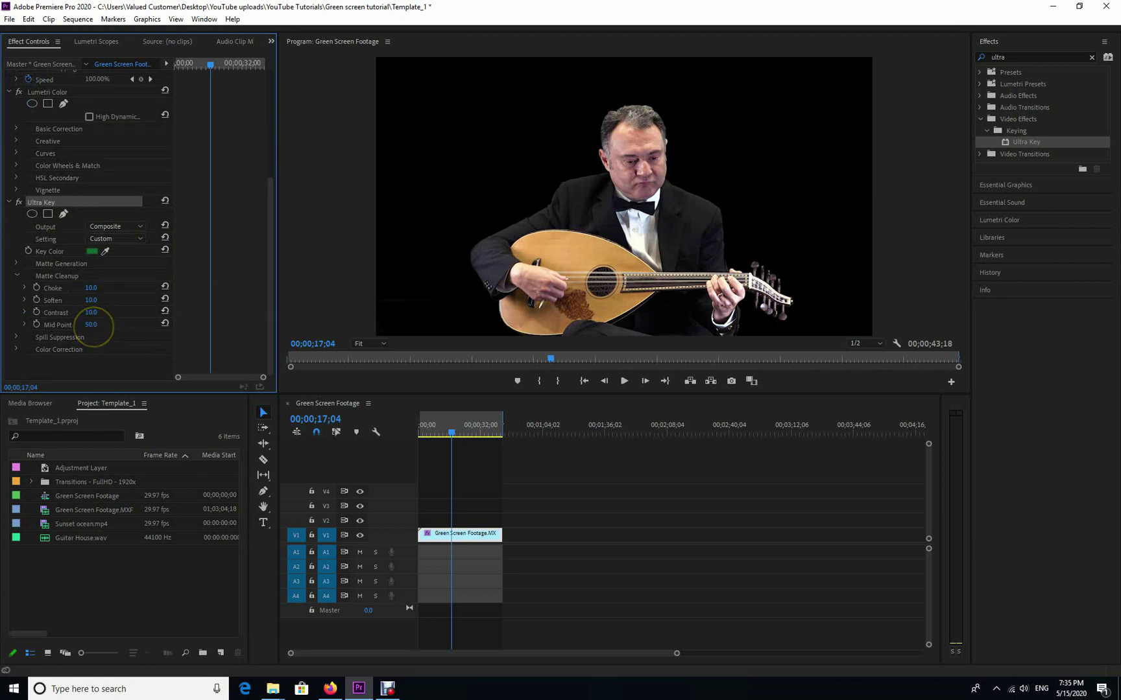
{"action": "left_click_drag", "start_coordinate": [91, 324], "coordinate": [137, 328]}
{"action": "left_click_drag", "start_coordinate": [94, 325], "coordinate": [118, 318]}
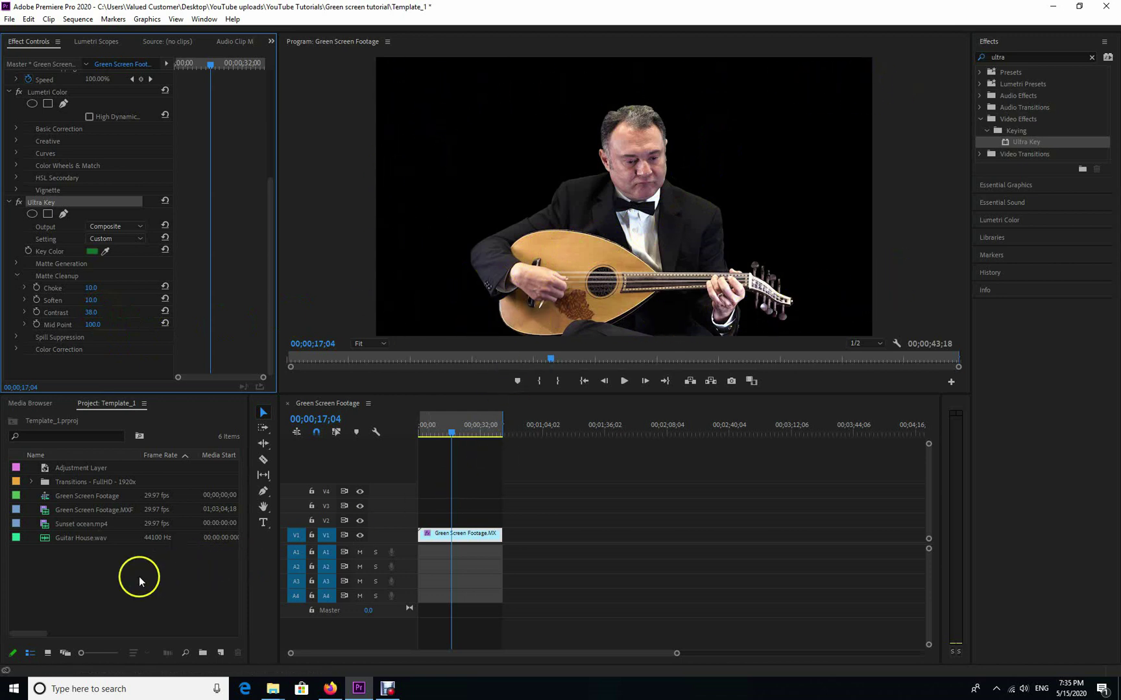
{"action": "mouse_move", "coordinate": [452, 433]}
{"action": "left_mouse_down"}
{"action": "mouse_move", "coordinate": [427, 435]}
{"action": "mouse_move", "coordinate": [470, 439]}
{"action": "mouse_move", "coordinate": [457, 438]}
{"action": "left_mouse_up"}
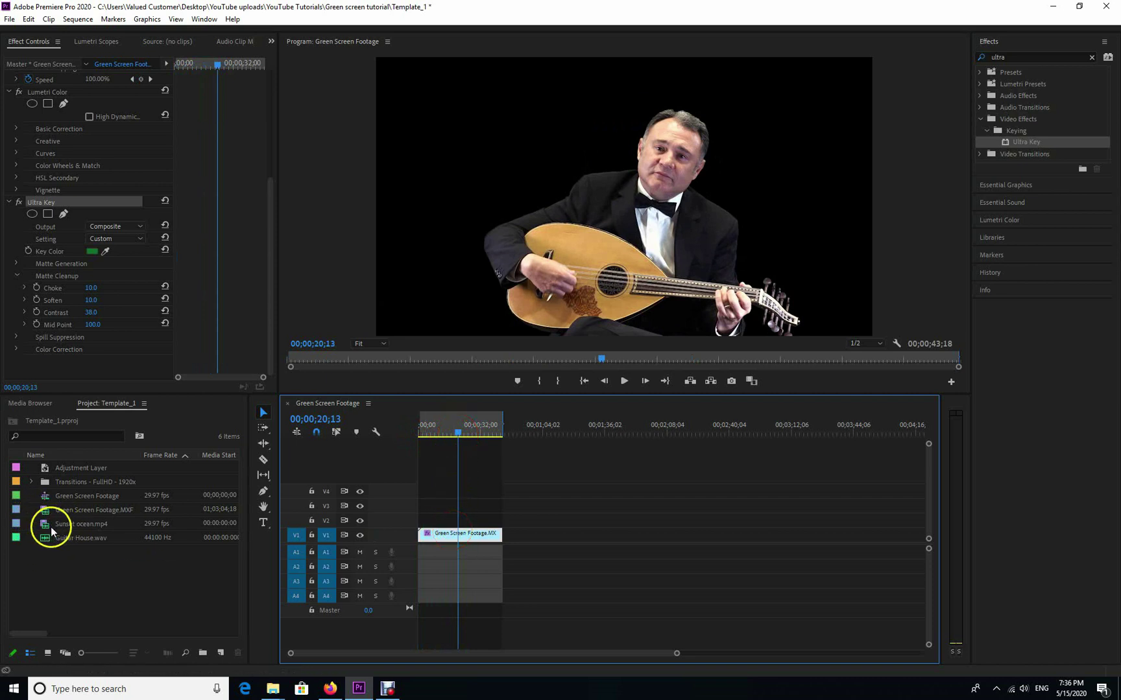
Add Sunset ocean.mp4 without its audio and move the green-screen clip up to V2.
{"action": "left_click_drag", "start_coordinate": [47, 526], "coordinate": [518, 551]}
{"action": "left_click", "coordinate": [525, 553], "text": "alt"}
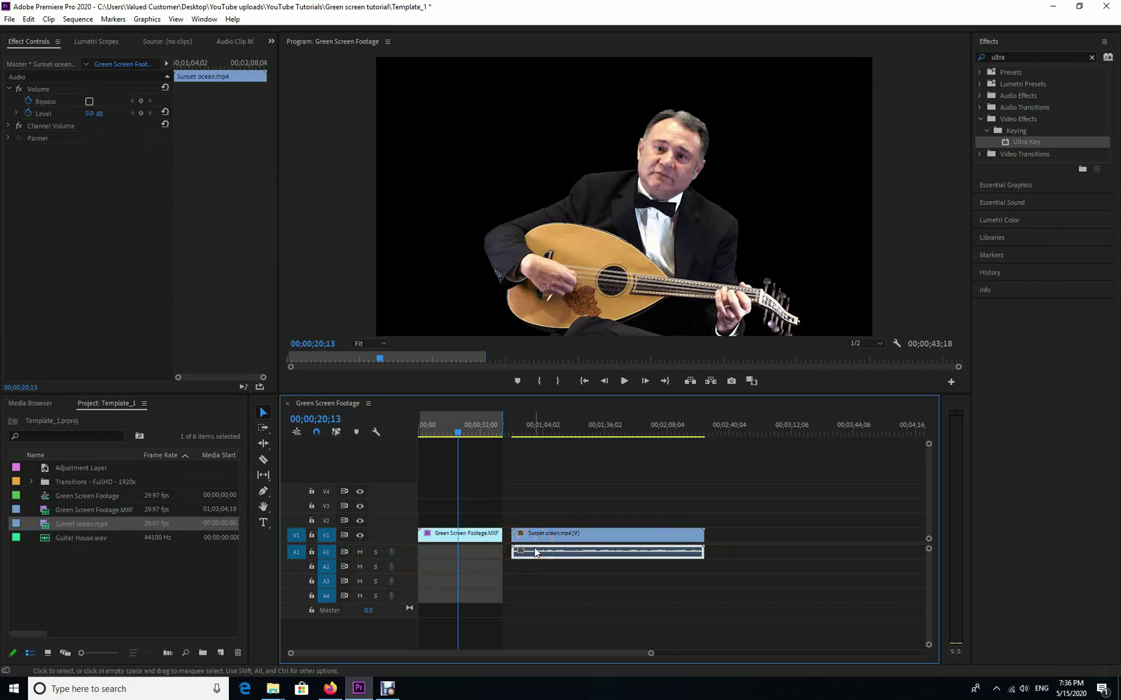
{"action": "key", "text": "Delete"}
{"action": "left_click", "coordinate": [537, 535]}
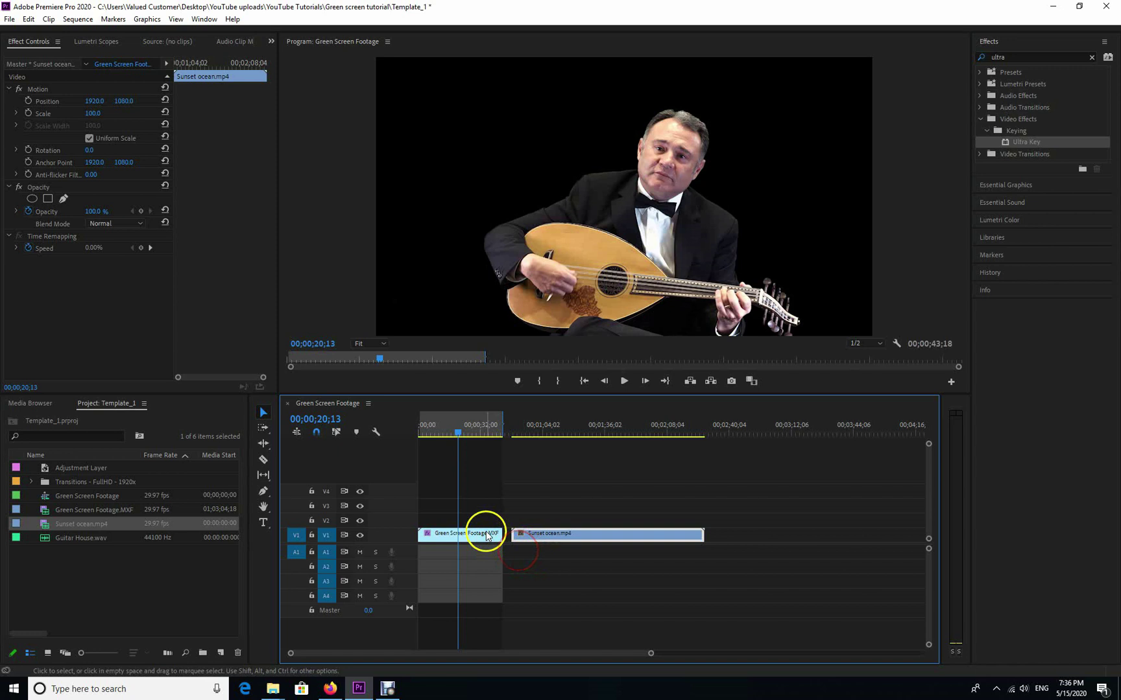
{"action": "left_click_drag", "start_coordinate": [484, 533], "coordinate": [431, 535]}
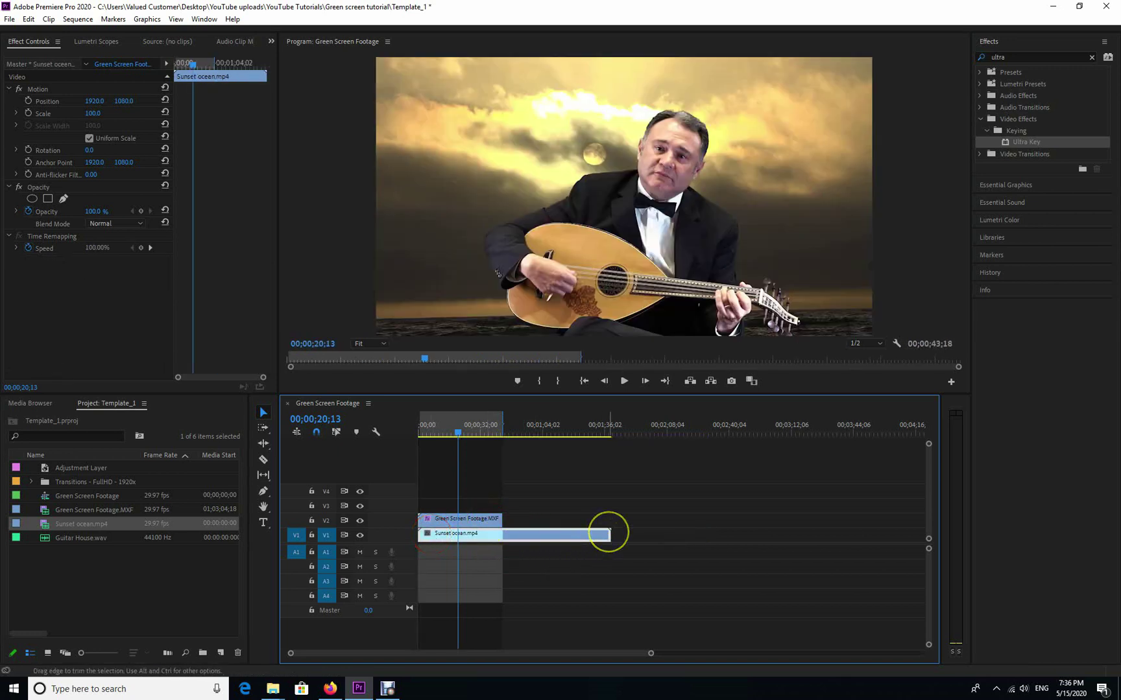
Trim Sunset ocean.mp4 to end with the musician clip and check the composite.
{"action": "mouse_move", "coordinate": [608, 534]}
{"action": "left_mouse_down"}
{"action": "mouse_move", "coordinate": [509, 533]}
{"action": "mouse_move", "coordinate": [609, 533]}
{"action": "left_mouse_up"}
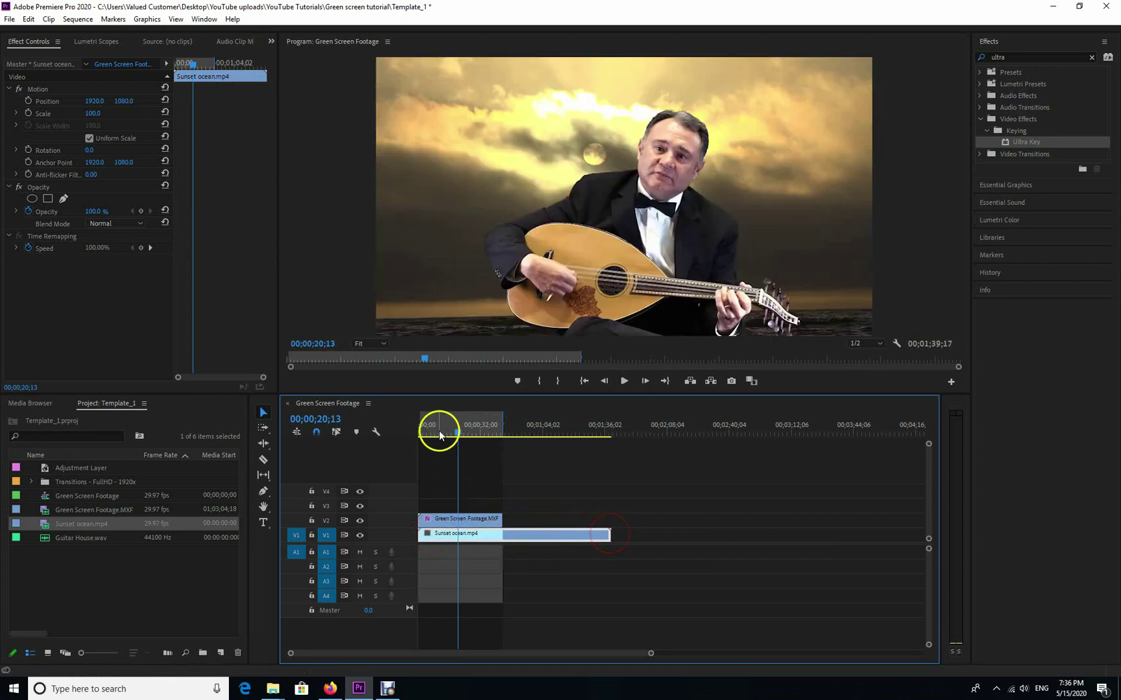
{"action": "left_click", "coordinate": [455, 433]}
{"action": "left_click_drag", "start_coordinate": [456, 435], "coordinate": [409, 449]}
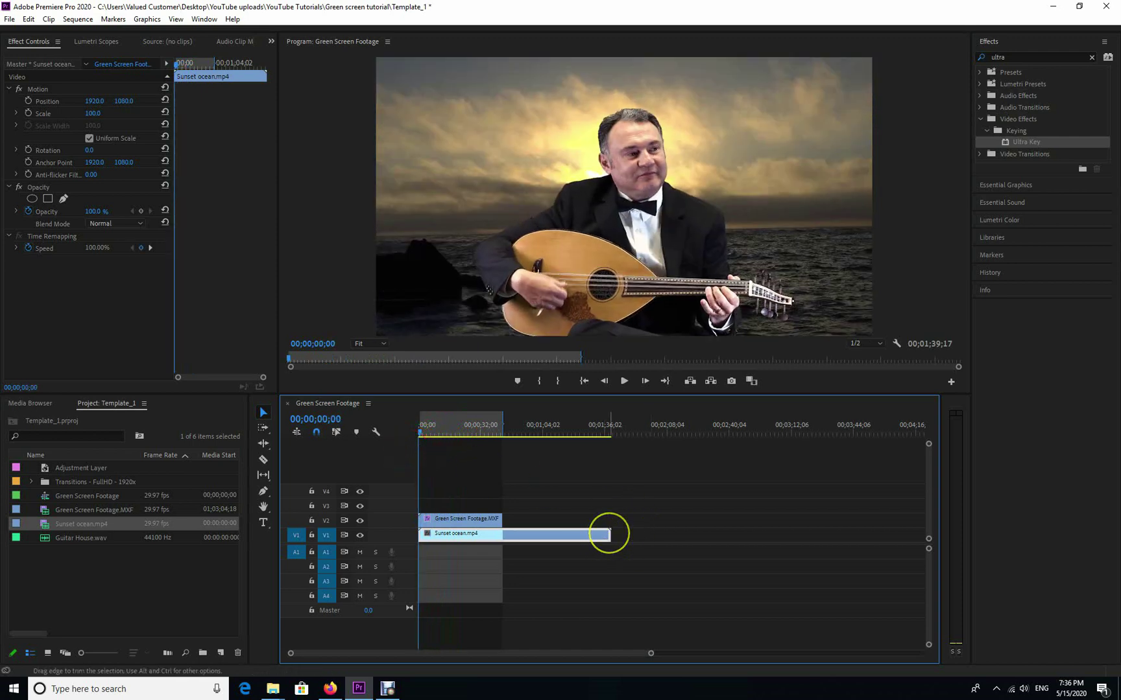
{"action": "left_click_drag", "start_coordinate": [609, 534], "coordinate": [506, 544]}
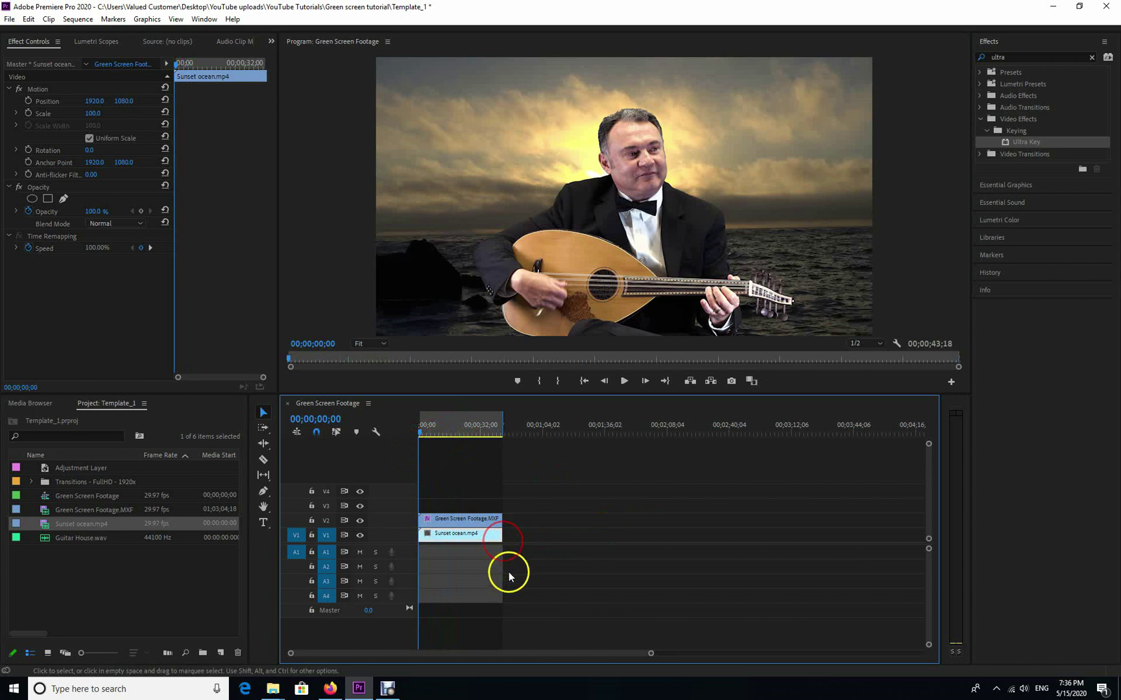
{"action": "left_click", "coordinate": [472, 519]}
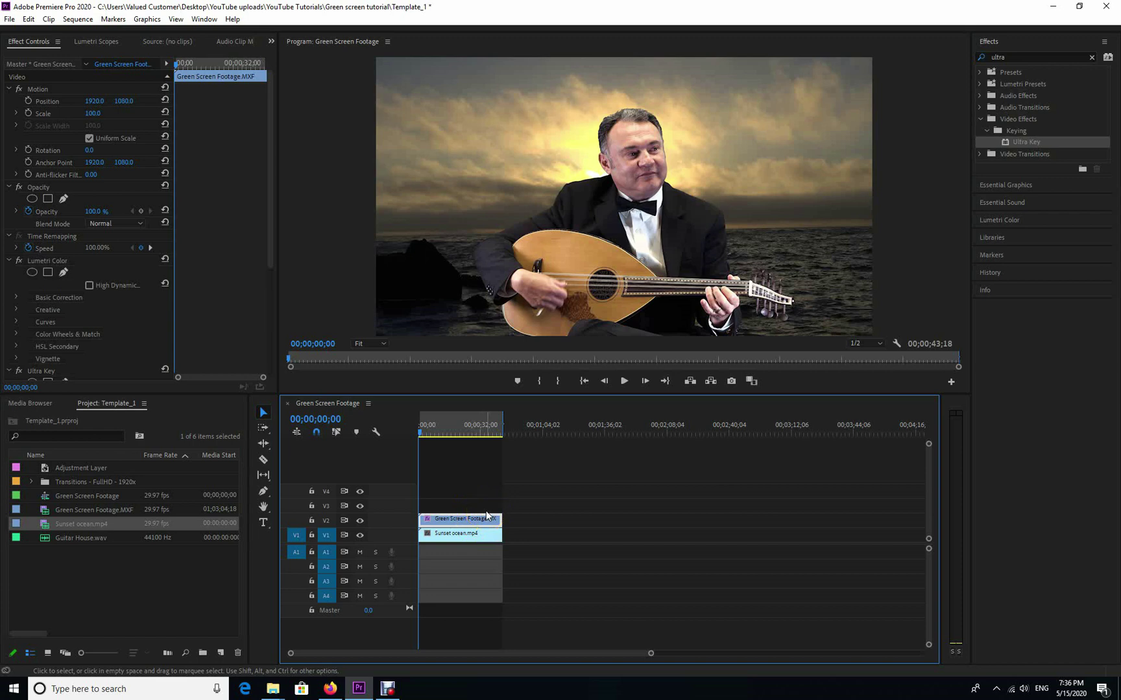
{"action": "key", "text": "shift"}
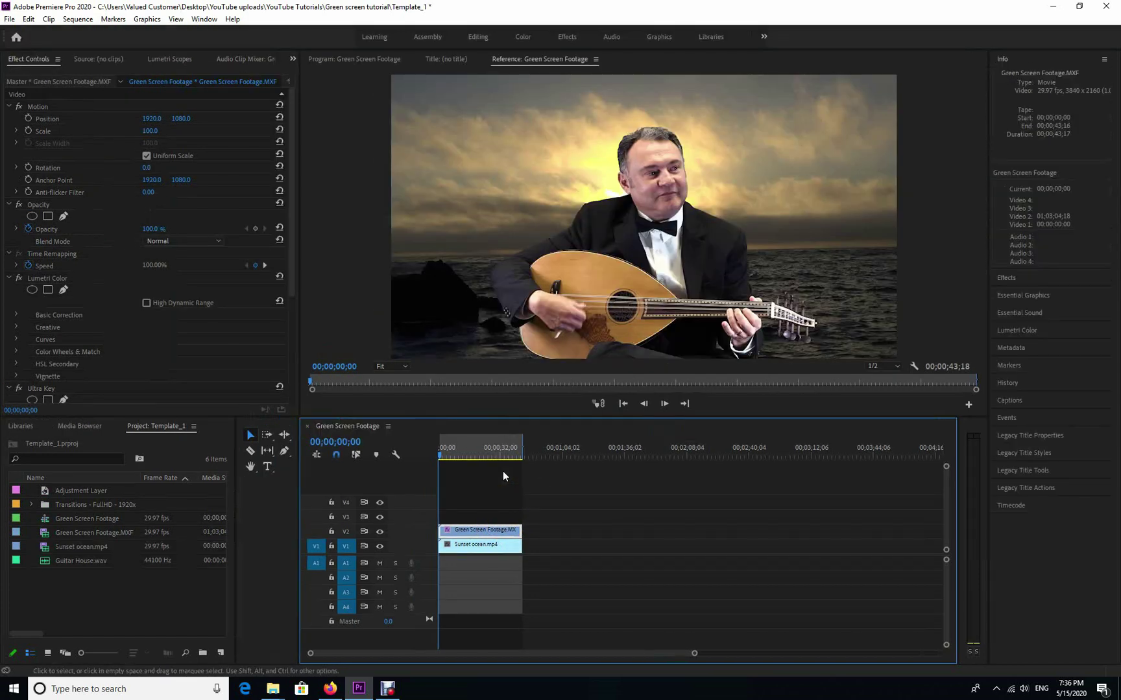
In the Color workspace, set Tint to -18.6 and Temperature to 59.3, then preview playback.
{"action": "left_click", "coordinate": [523, 39]}
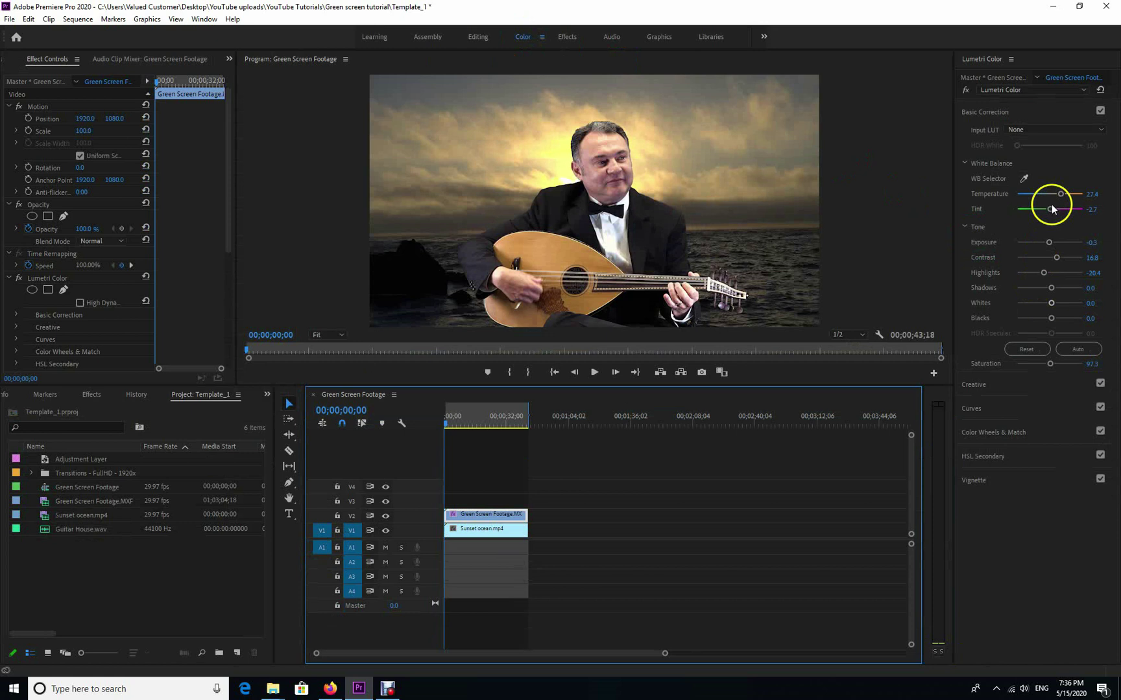
{"action": "left_click_drag", "start_coordinate": [1050, 210], "coordinate": [1032, 210]}
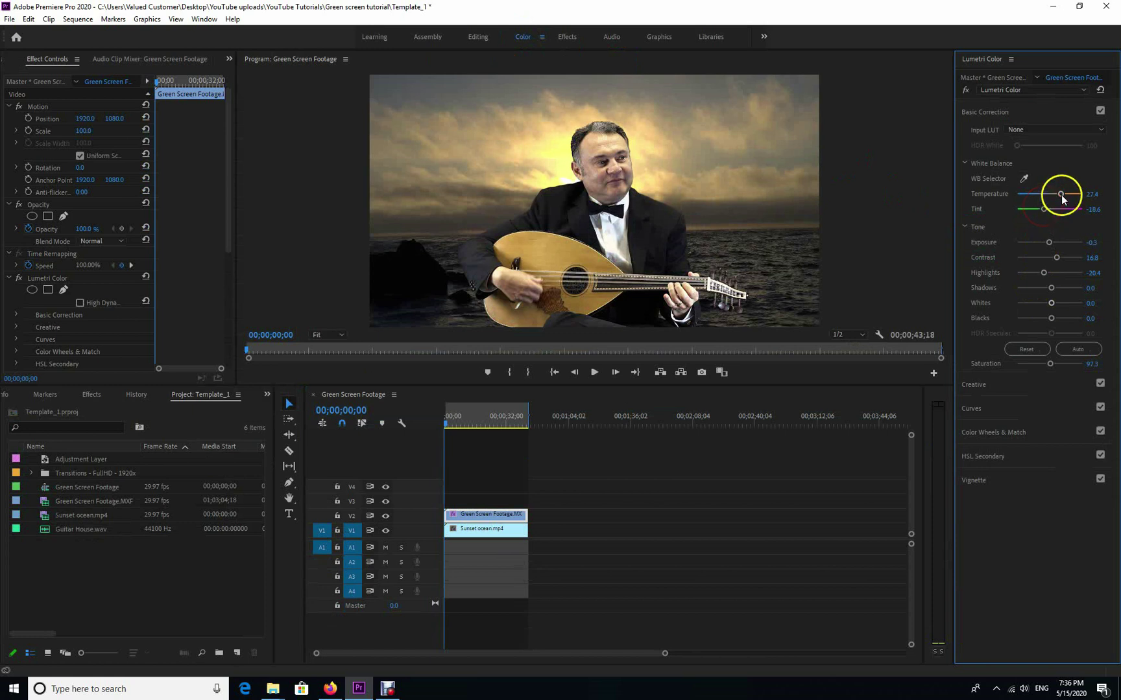
{"action": "left_click_drag", "start_coordinate": [1060, 194], "coordinate": [1078, 195]}
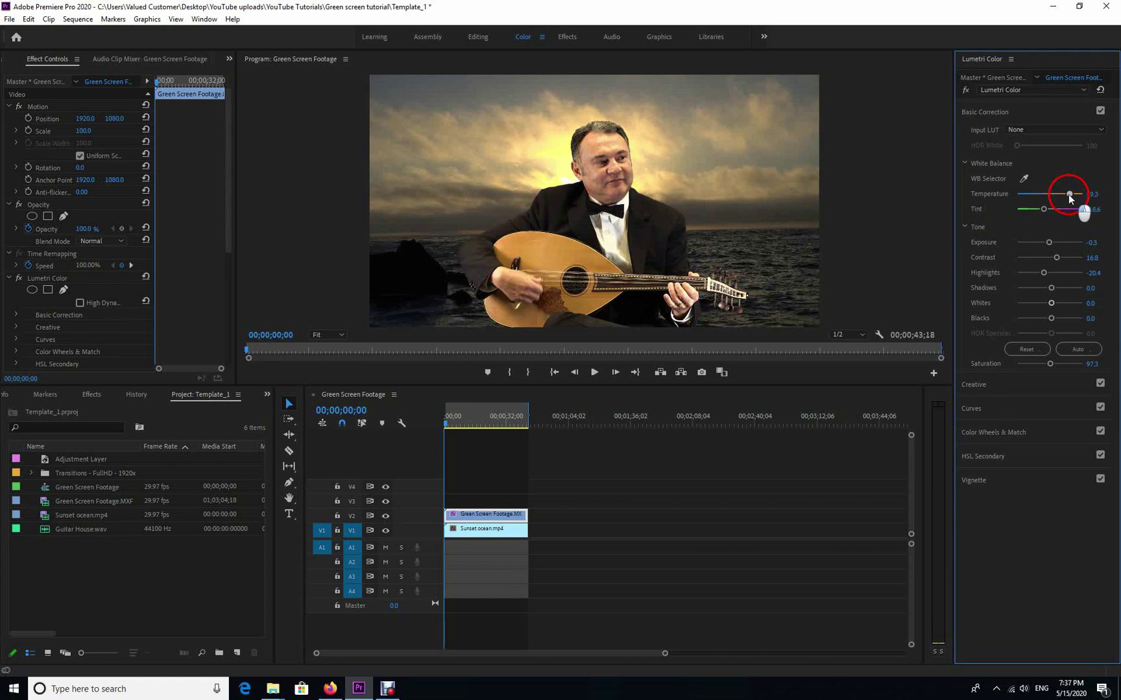
{"action": "left_click", "coordinate": [594, 371]}
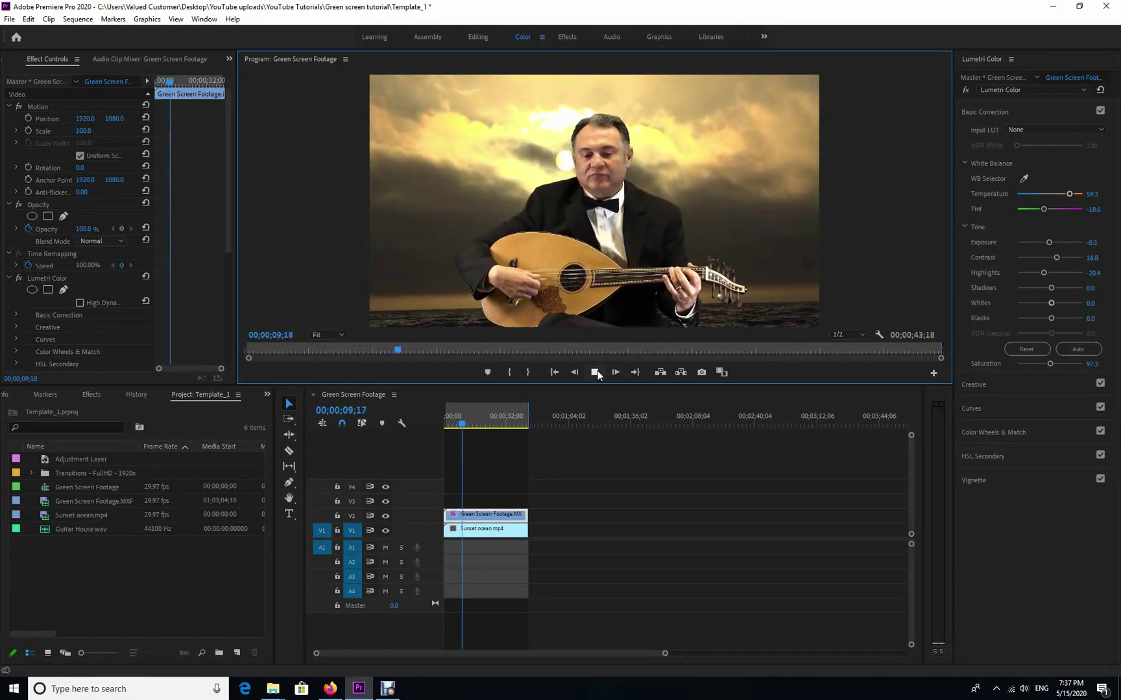
{"action": "left_click", "coordinate": [597, 373]}
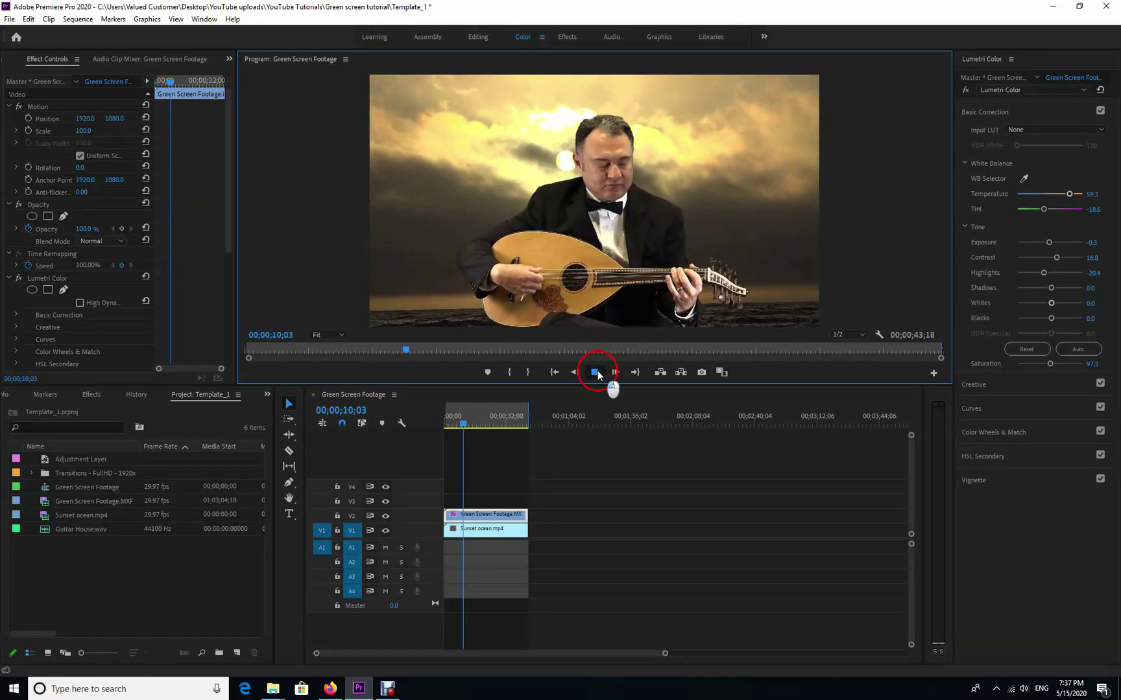
Split both the musician and ocean clips at 10;10 and delete their left pieces.
{"action": "left_click", "coordinate": [468, 492]}
{"action": "left_click_drag", "start_coordinate": [468, 492], "coordinate": [462, 535]}
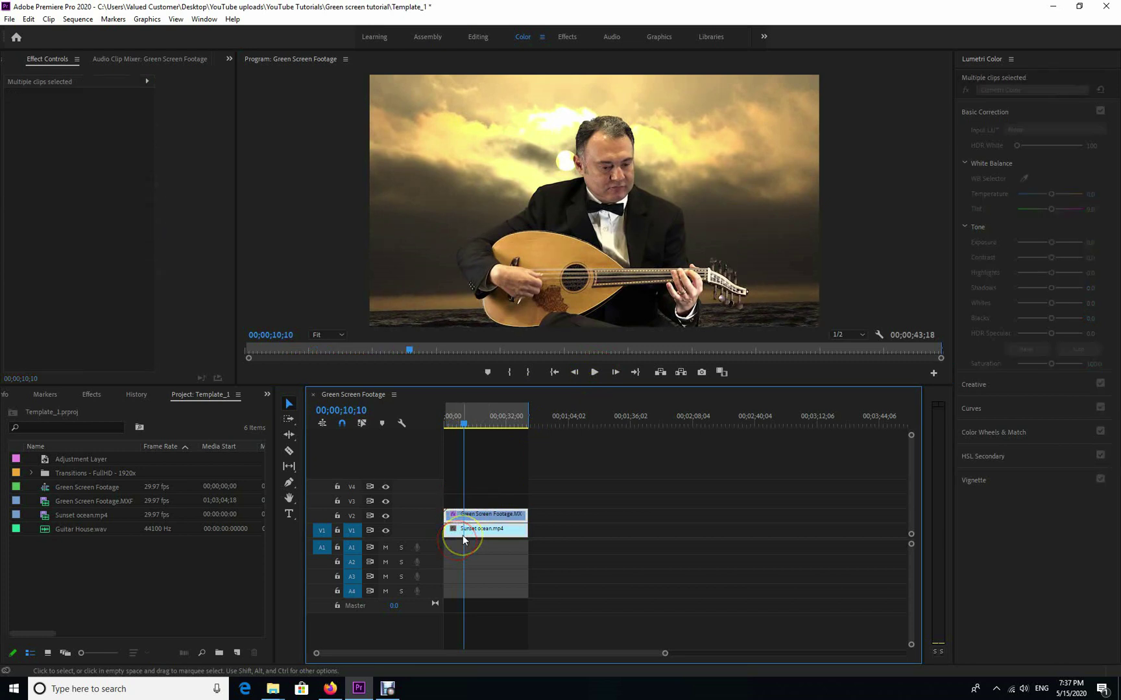
{"action": "key", "text": "ctrl+k"}
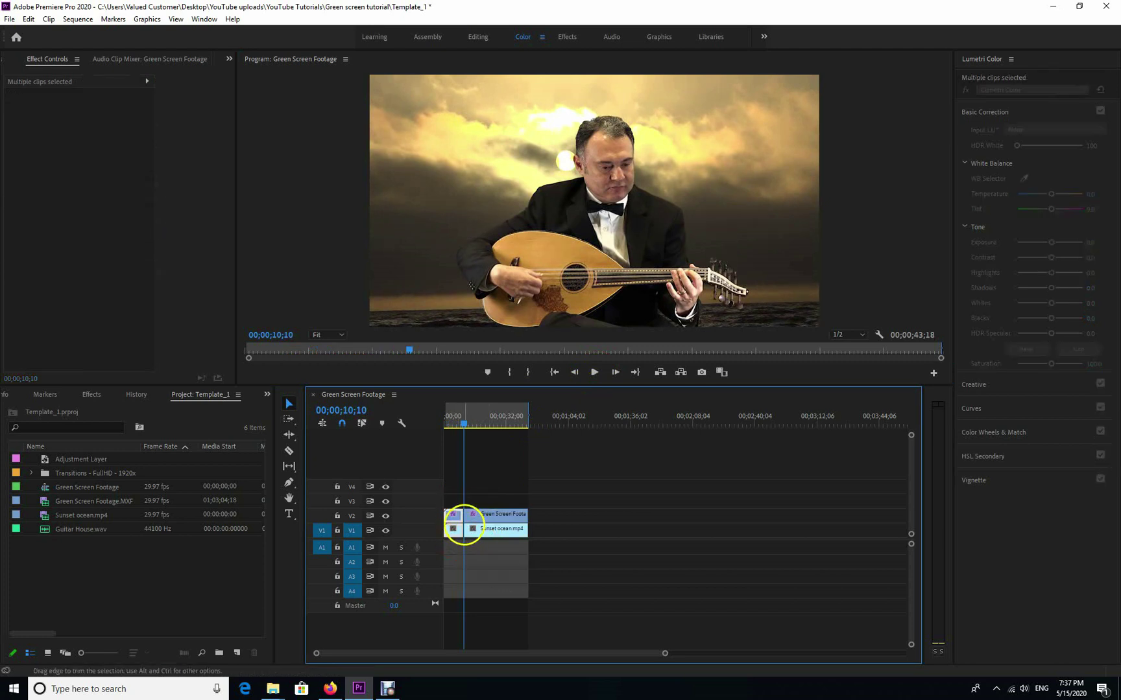
{"action": "left_click_drag", "start_coordinate": [452, 505], "coordinate": [457, 555]}
{"action": "key", "text": "Delete"}
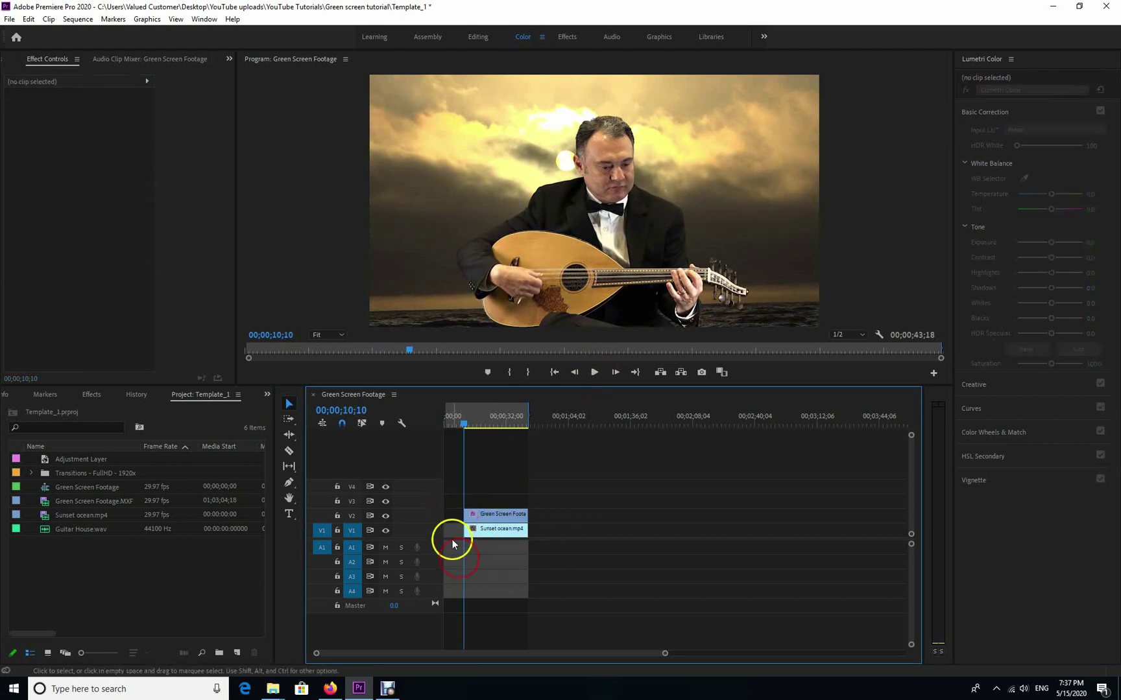
Remove the start gap, shorten the work area to the clips, and preview the trimmed sequence.
{"action": "left_click", "coordinate": [450, 518]}
{"action": "key", "text": "Delete"}
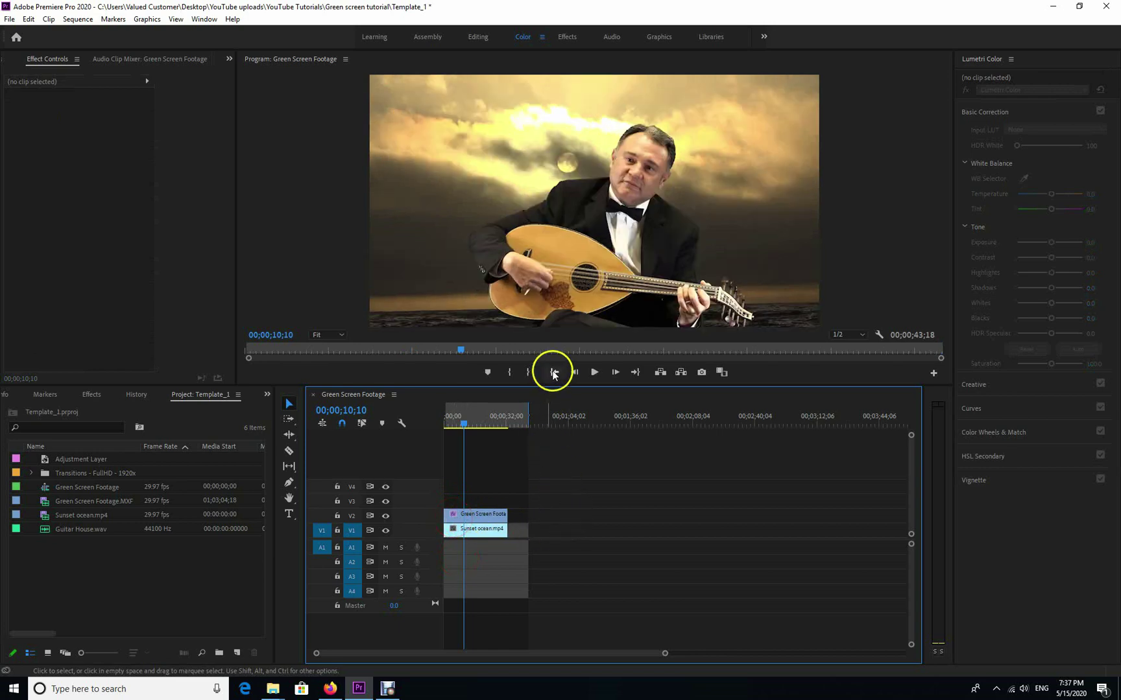
{"action": "left_click_drag", "start_coordinate": [530, 413], "coordinate": [512, 415]}
{"action": "left_click", "coordinate": [554, 372]}
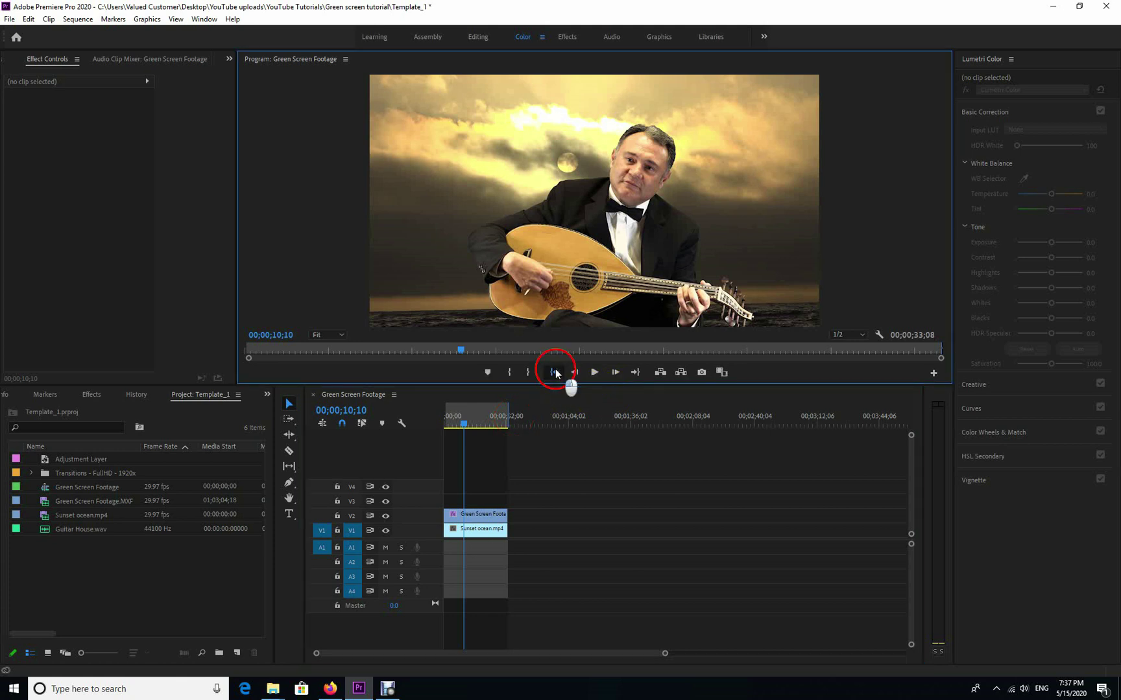
{"action": "left_click", "coordinate": [597, 373]}
{"action": "left_click", "coordinate": [595, 373]}
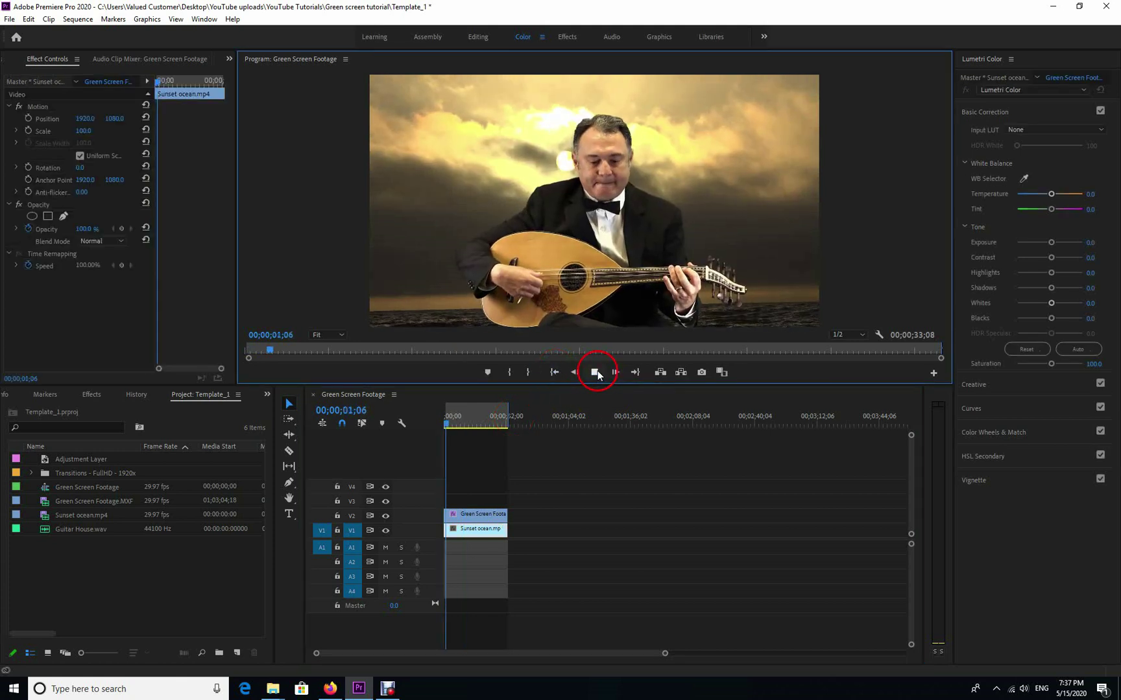
{"action": "left_click", "coordinate": [46, 531]}
Add Guitar House.wav to audio track A1 and trim it to end with the video clips.
{"action": "left_click_drag", "start_coordinate": [45, 533], "coordinate": [449, 539]}
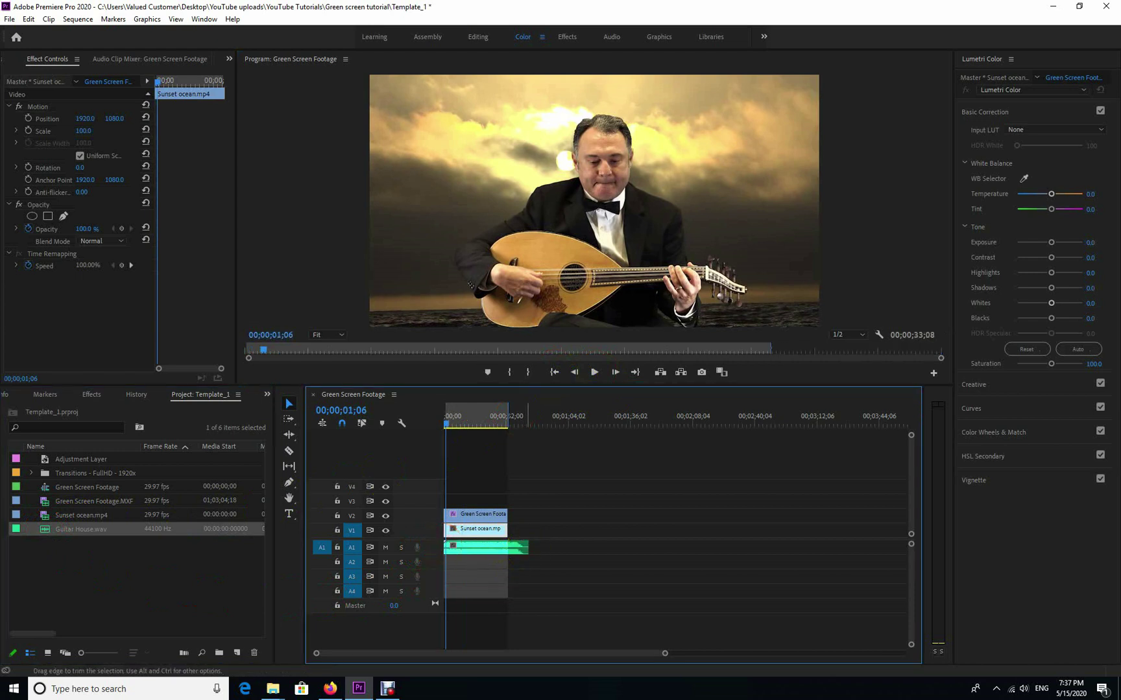
{"action": "left_click", "coordinate": [527, 548]}
{"action": "left_click_drag", "start_coordinate": [526, 547], "coordinate": [507, 547]}
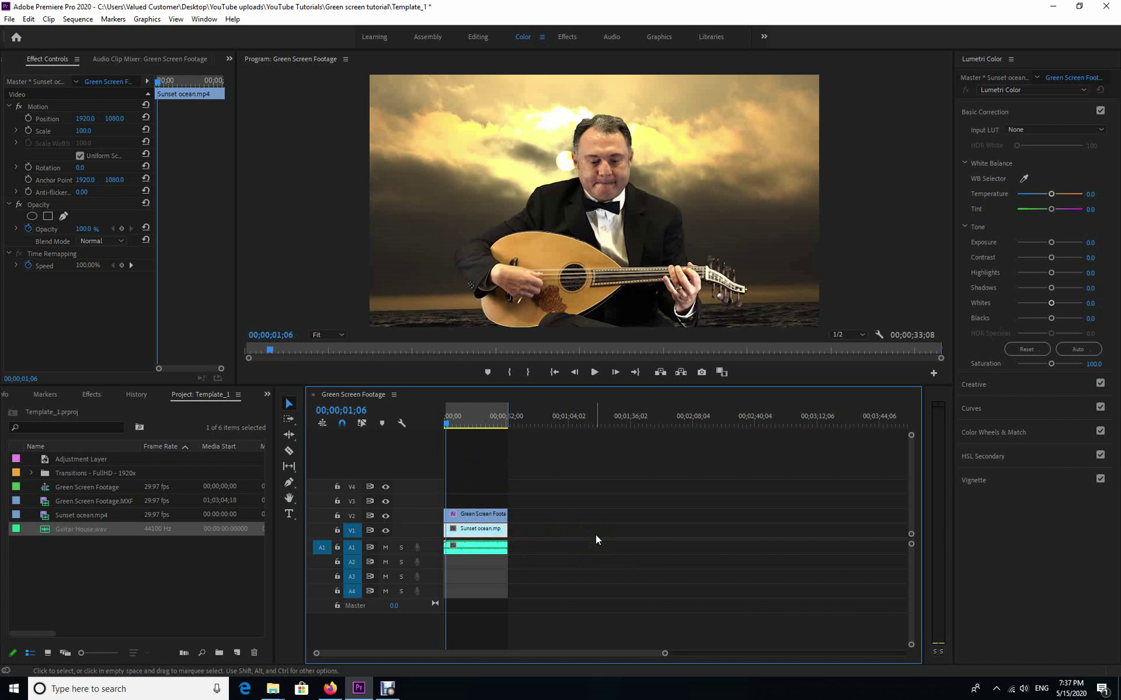
{"action": "left_click", "coordinate": [531, 565]}
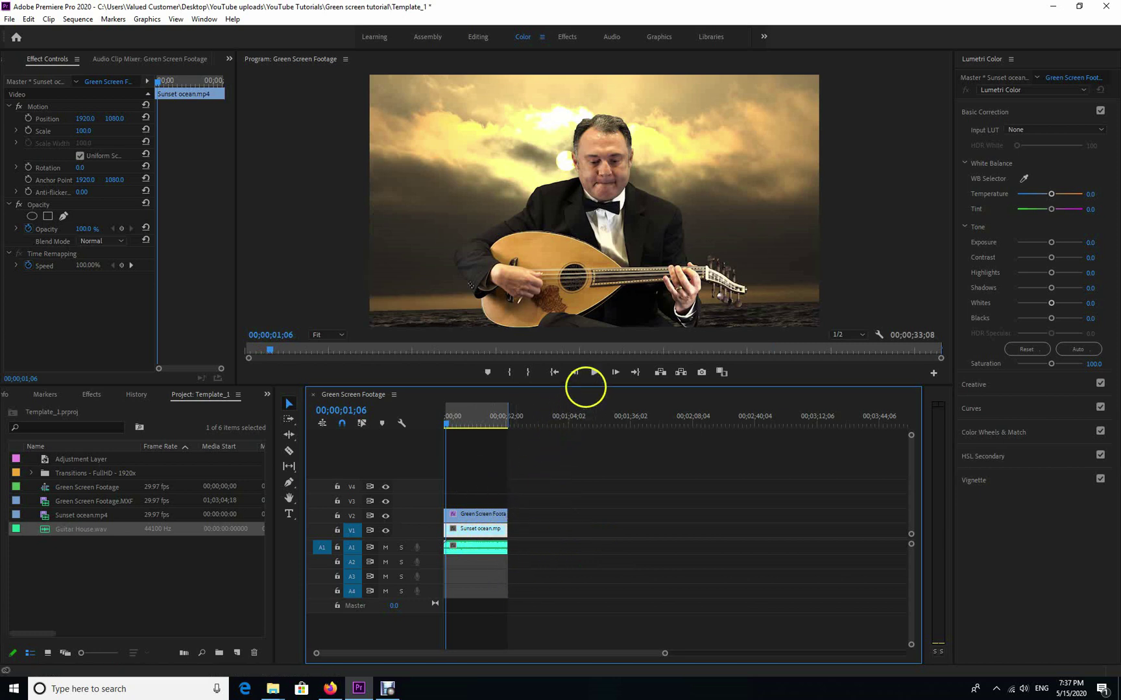
Lower the computer's speaker volume.
{"action": "left_click", "coordinate": [1023, 687]}
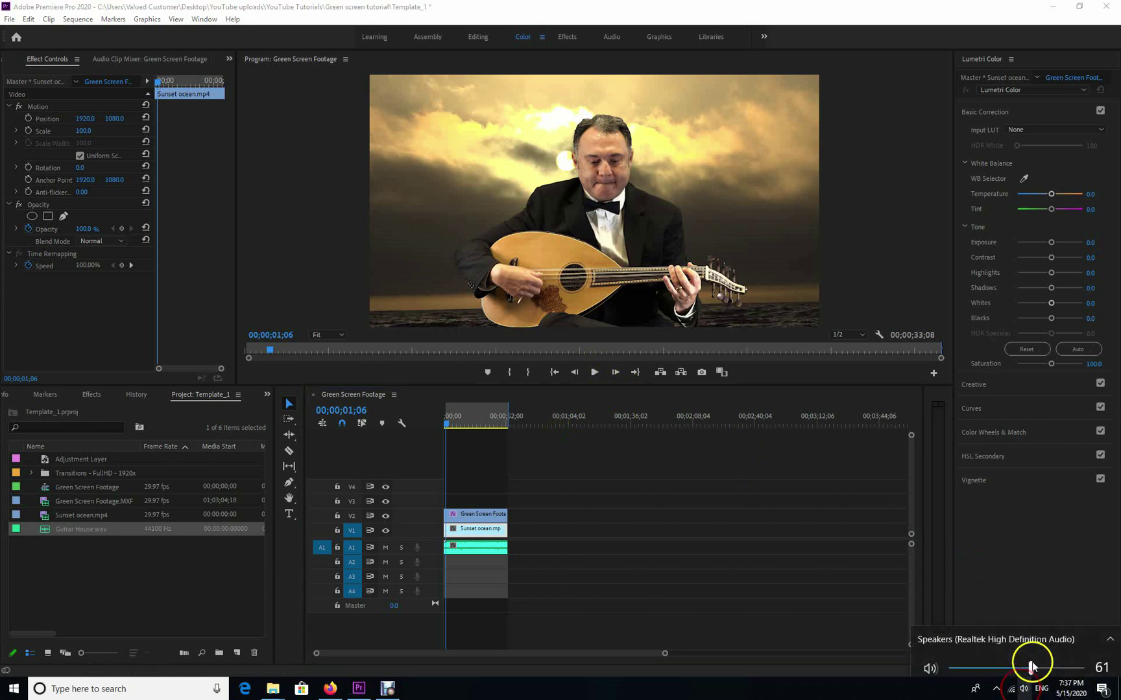
{"action": "left_click_drag", "start_coordinate": [1023, 666], "coordinate": [1016, 664]}
{"action": "left_click", "coordinate": [784, 579]}
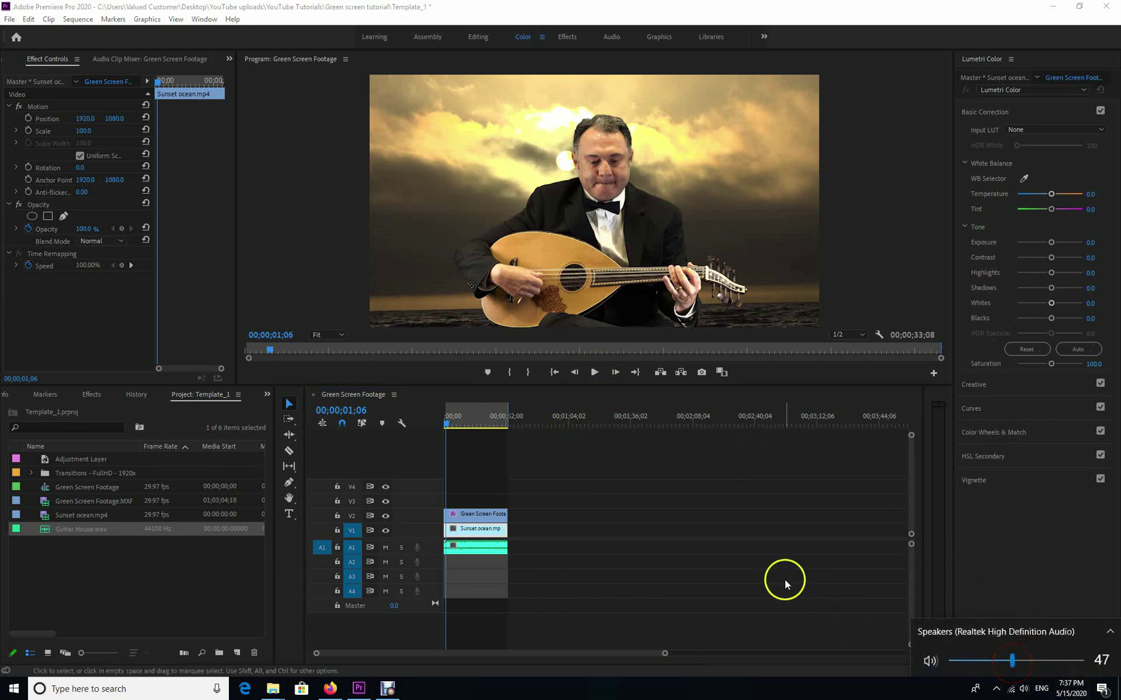
Play the sequence with the music and stop at 00;00;18;12.
{"action": "left_click", "coordinate": [556, 510]}
{"action": "left_click", "coordinate": [595, 373]}
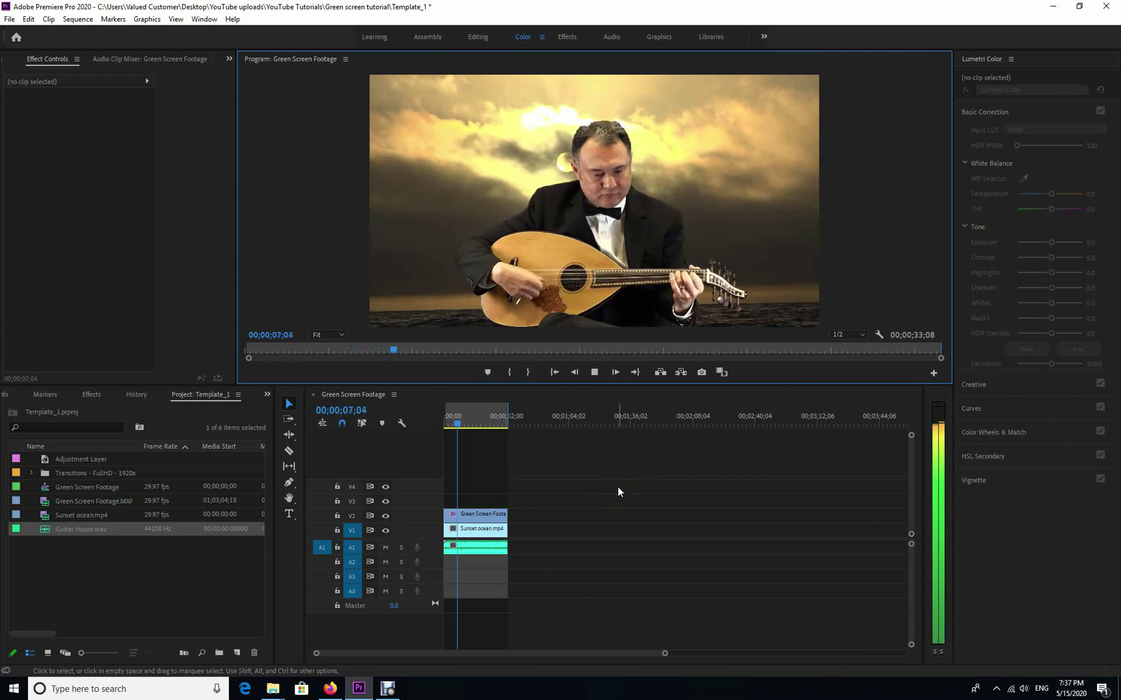
{"action": "left_click", "coordinate": [570, 476]}
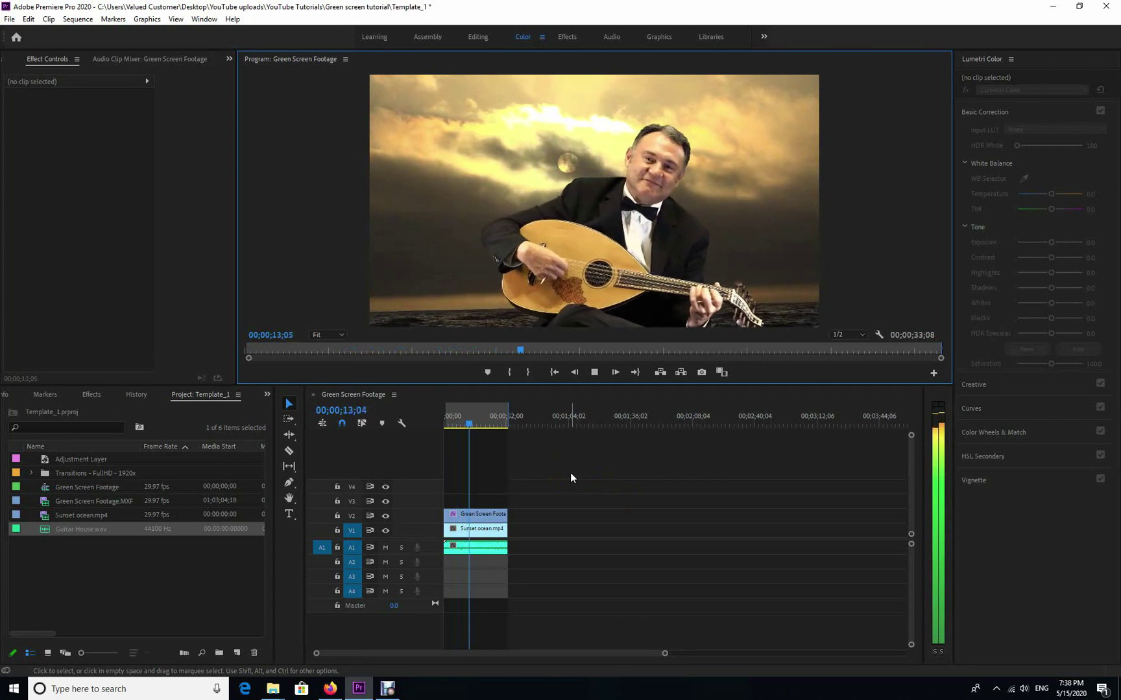
{"action": "left_click", "coordinate": [530, 383]}
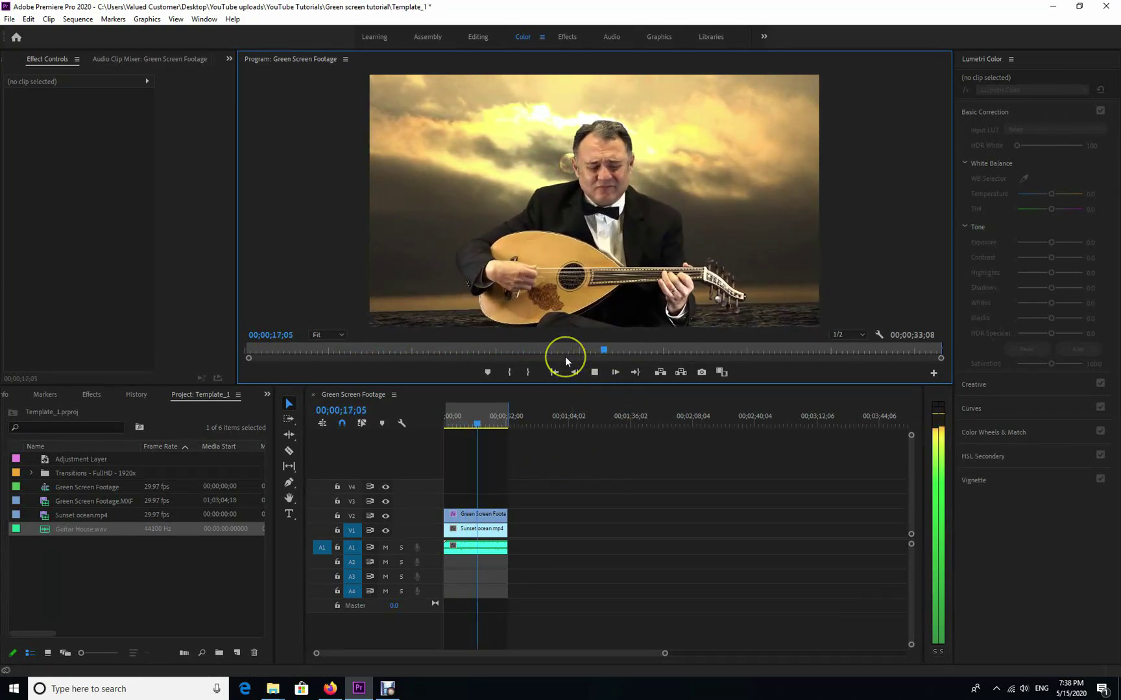
{"action": "left_click", "coordinate": [594, 371]}
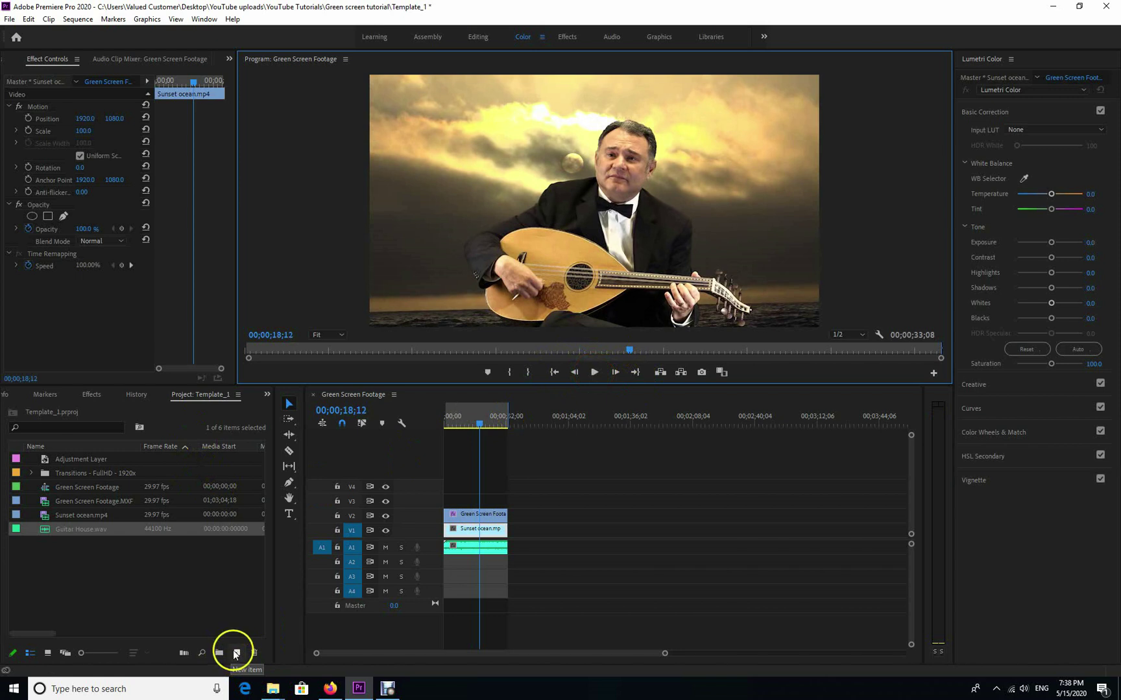
Create a 3840×2160 Adjustment Layer and place it on V3 spanning the musician and ocean clips.
{"action": "left_click", "coordinate": [234, 653]}
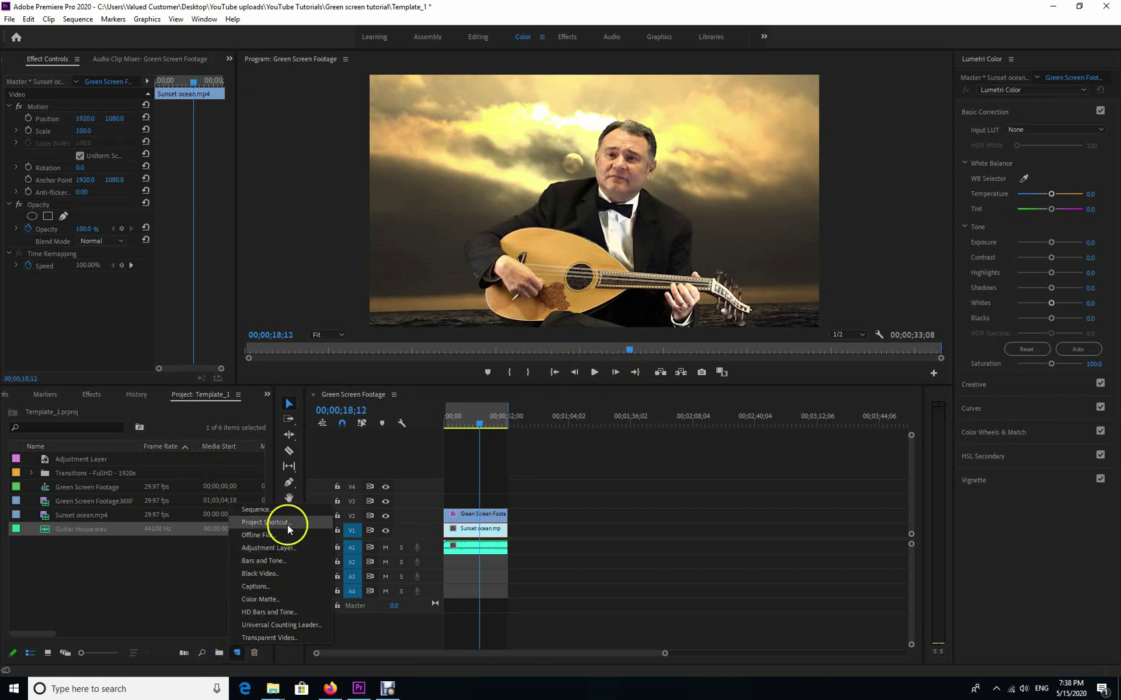
{"action": "left_click", "coordinate": [265, 548]}
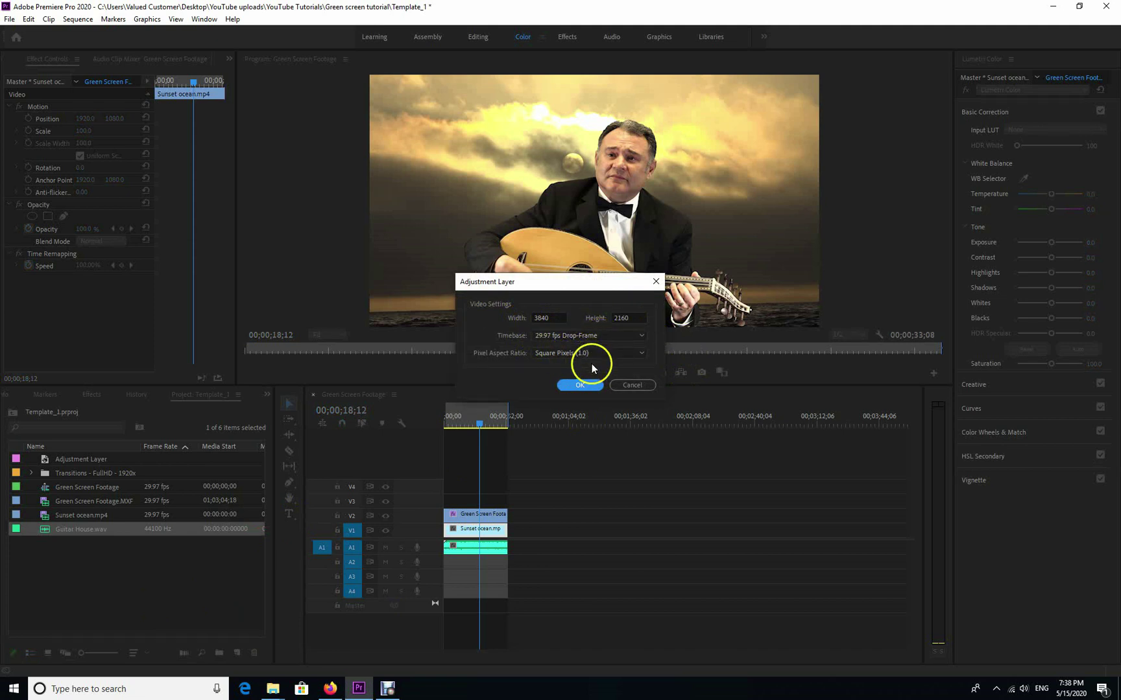
{"action": "left_click", "coordinate": [586, 388]}
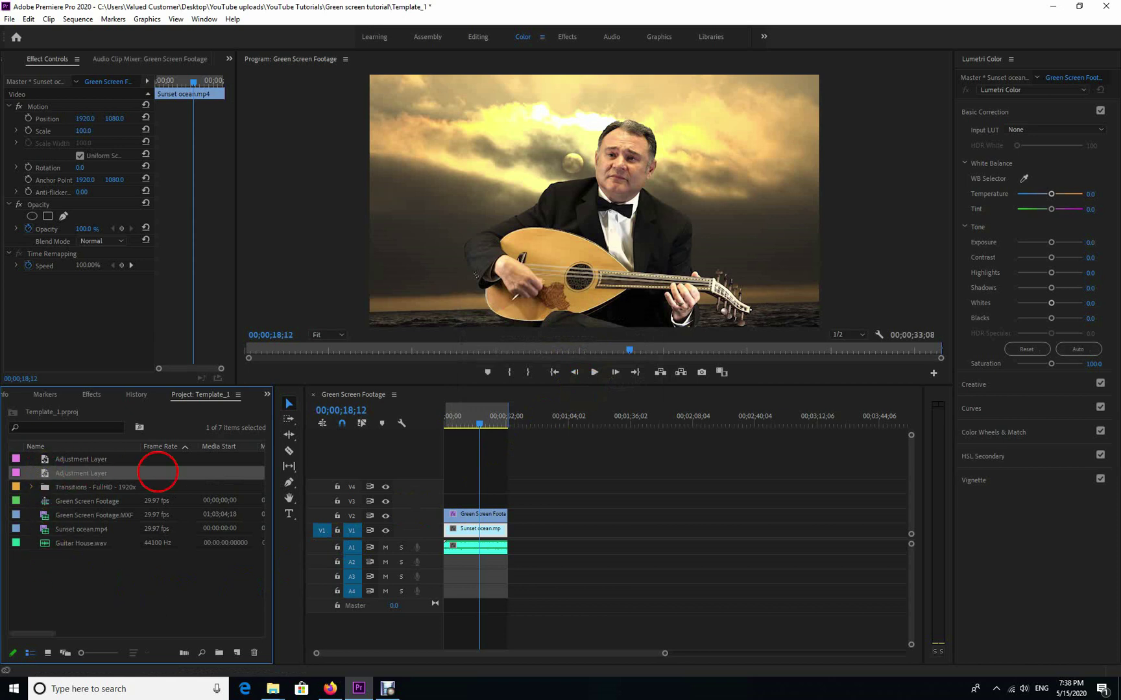
{"action": "left_click_drag", "start_coordinate": [157, 472], "coordinate": [498, 501]}
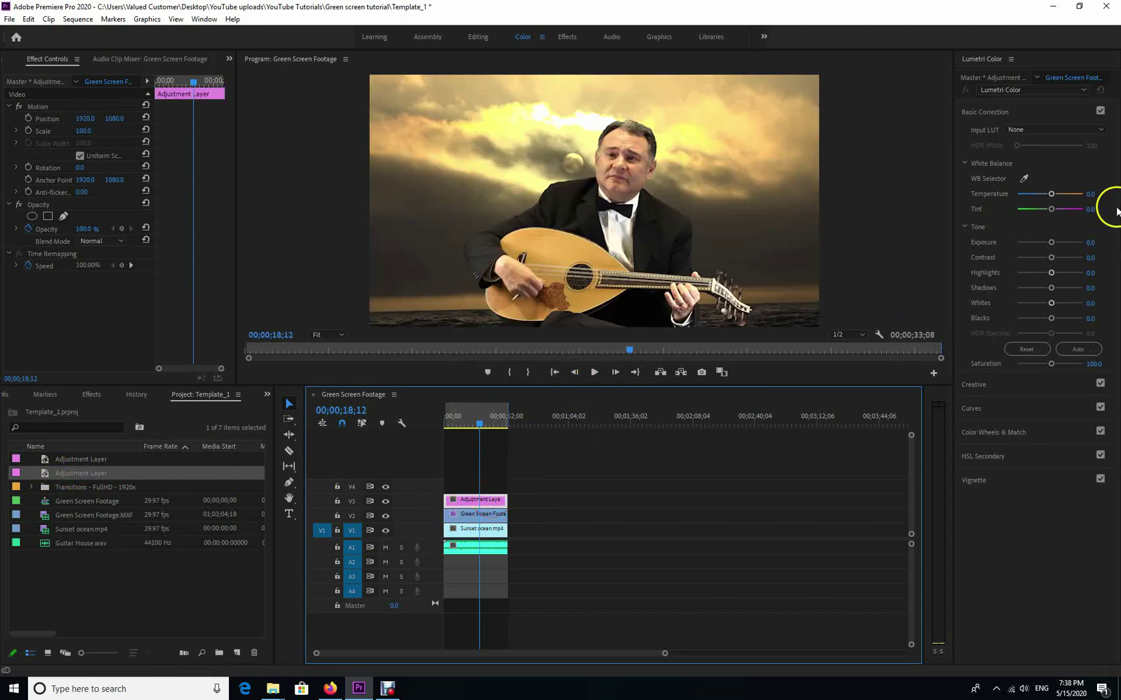
Set the adjustment layer's Lumetri Exposure to -0.4 and Highlights to -46.9, then enlarge the Program monitor.
{"action": "left_click_drag", "start_coordinate": [1052, 244], "coordinate": [1049, 250]}
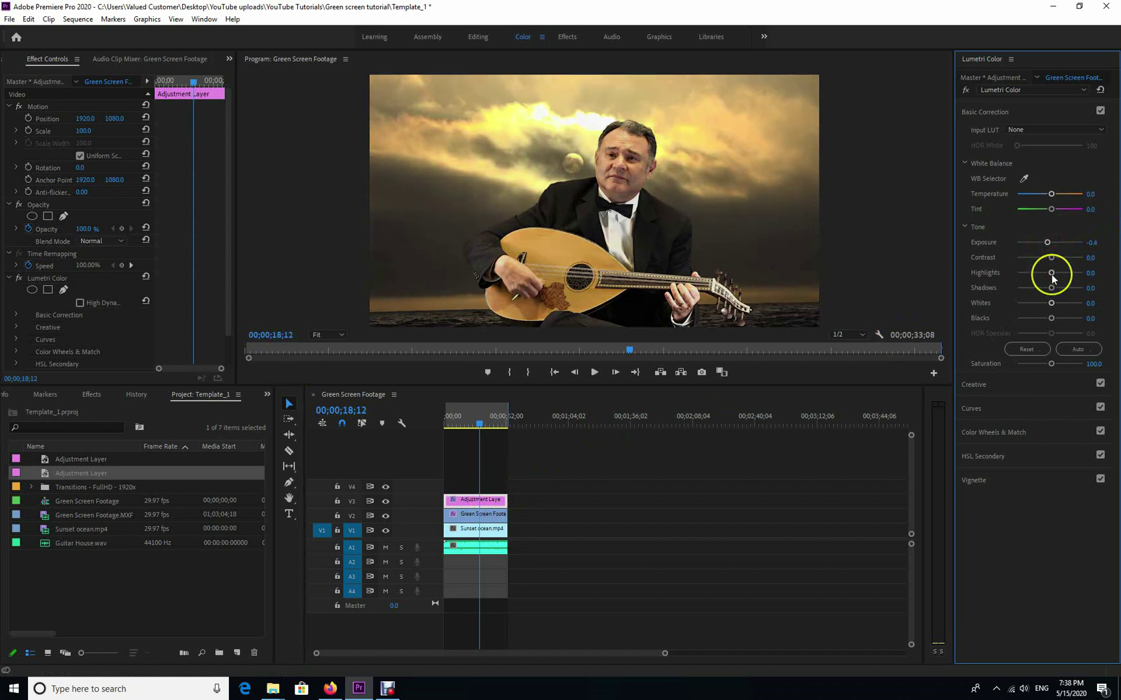
{"action": "left_click_drag", "start_coordinate": [1045, 279], "coordinate": [1035, 279]}
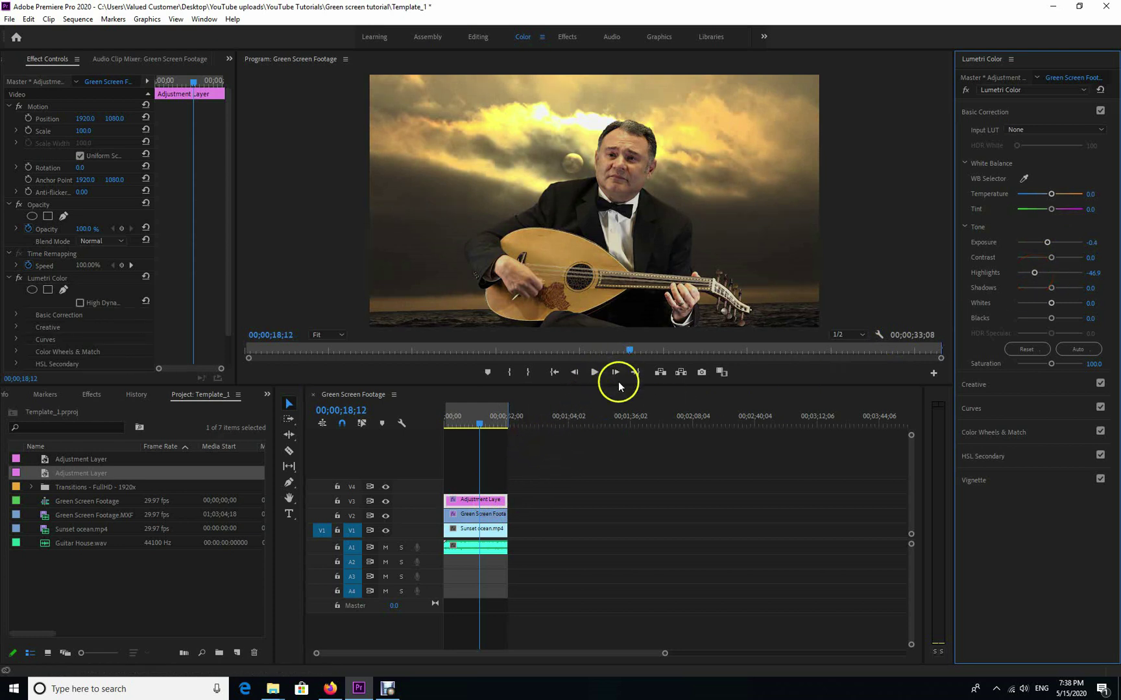
{"action": "left_click_drag", "start_coordinate": [618, 386], "coordinate": [631, 452]}
{"action": "left_click", "coordinate": [555, 440]}
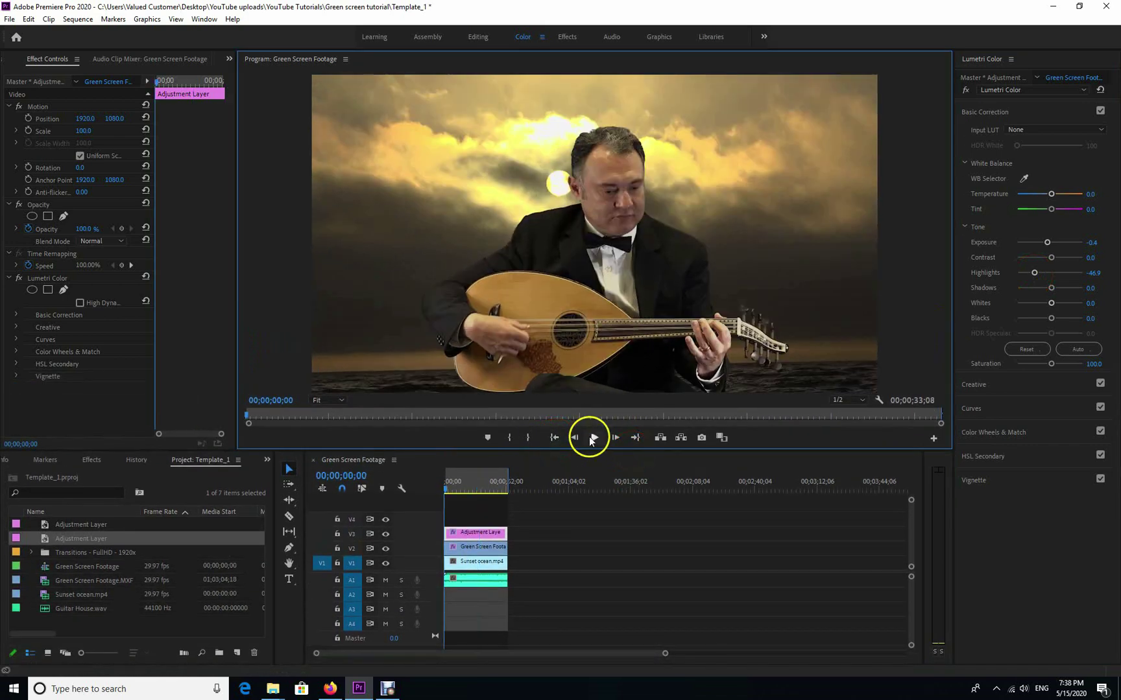
Play the graded composite from the start and stop at 00;00;32;26.
{"action": "left_click", "coordinate": [596, 438]}
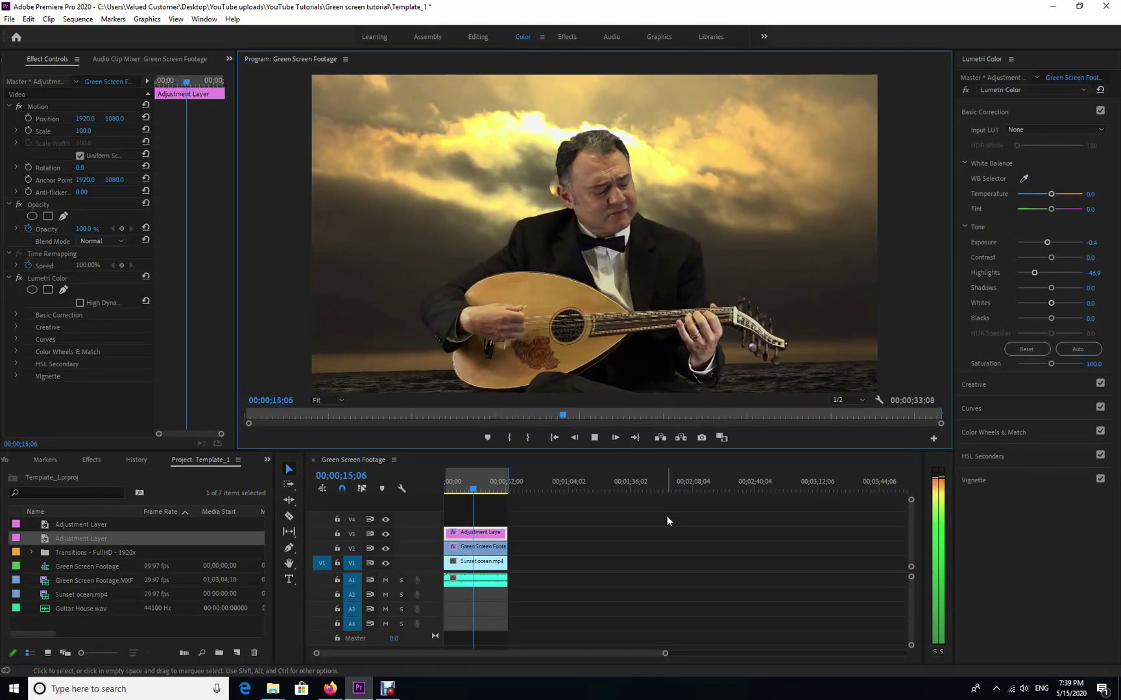
{"action": "left_click", "coordinate": [645, 509]}
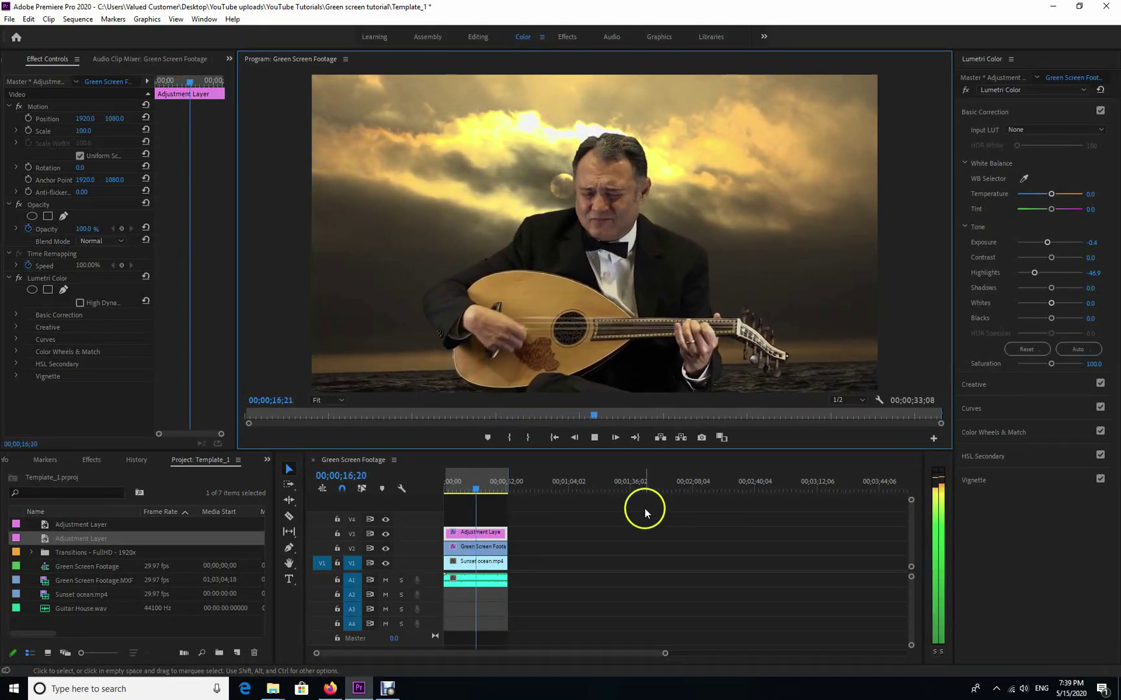
{"action": "left_click", "coordinate": [594, 439]}
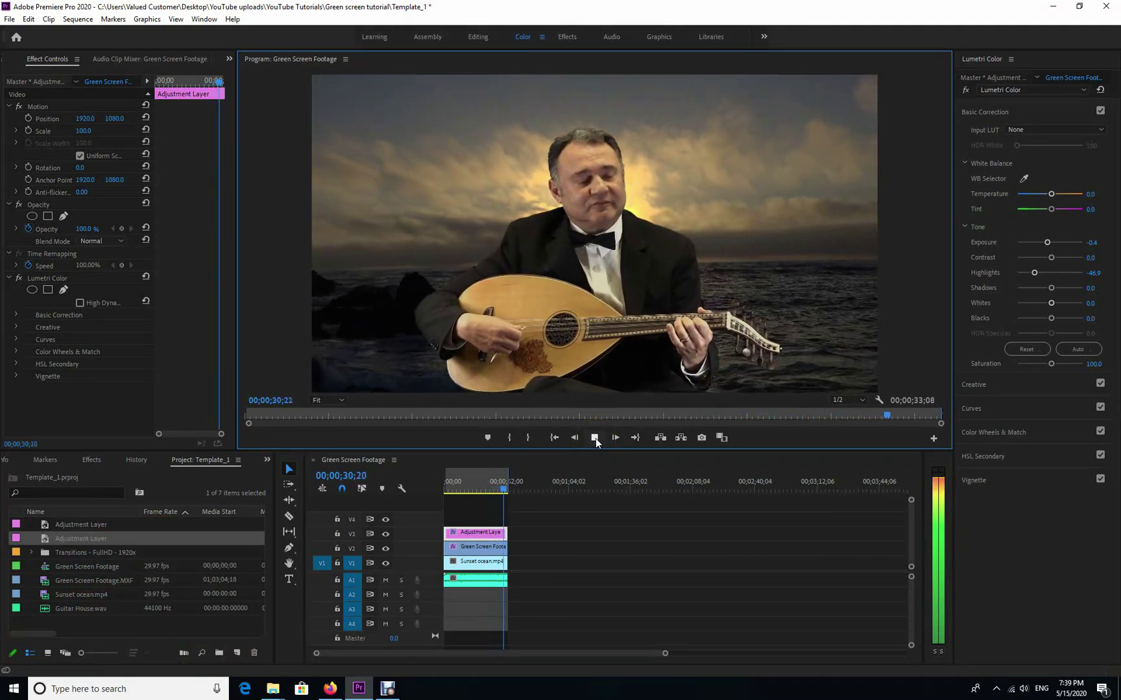
{"action": "left_click", "coordinate": [594, 439]}
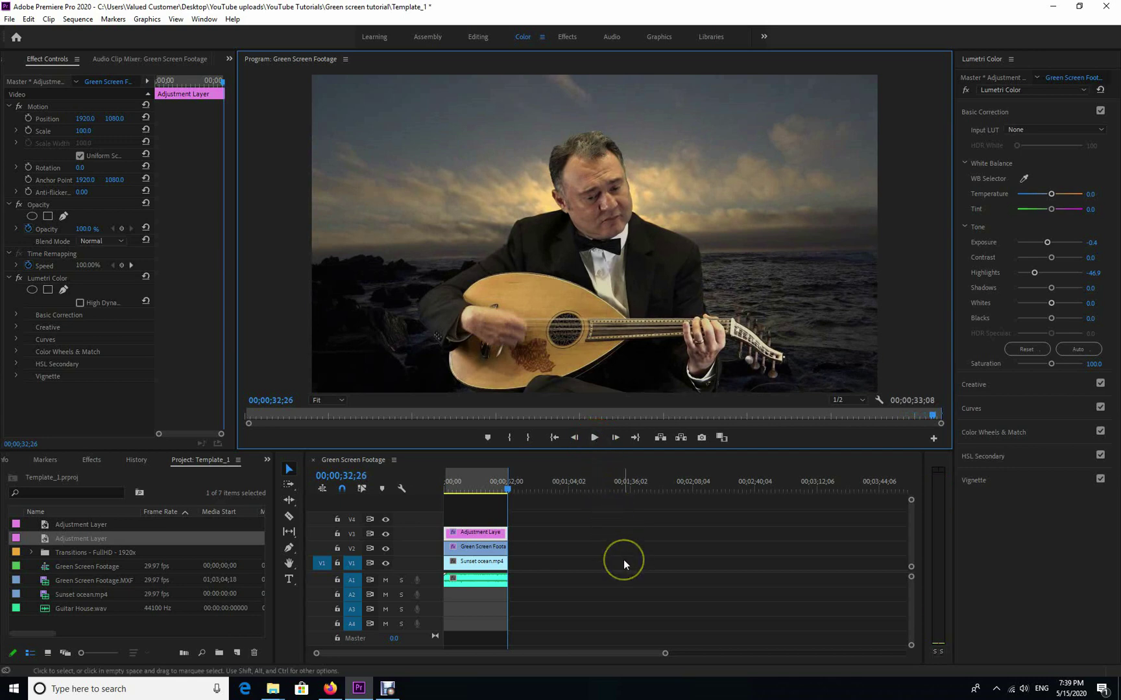
Open the Export Settings dialog through File > Export > Media.
{"action": "left_click", "coordinate": [12, 21]}
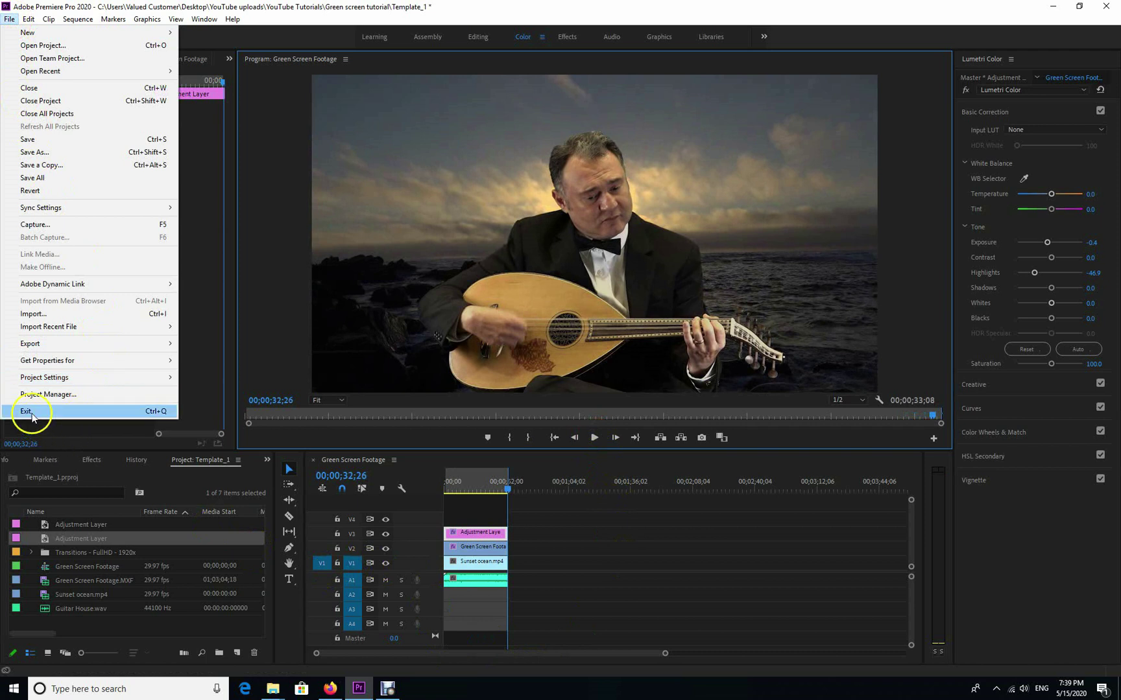
{"action": "mouse_move", "coordinate": [27, 349]}
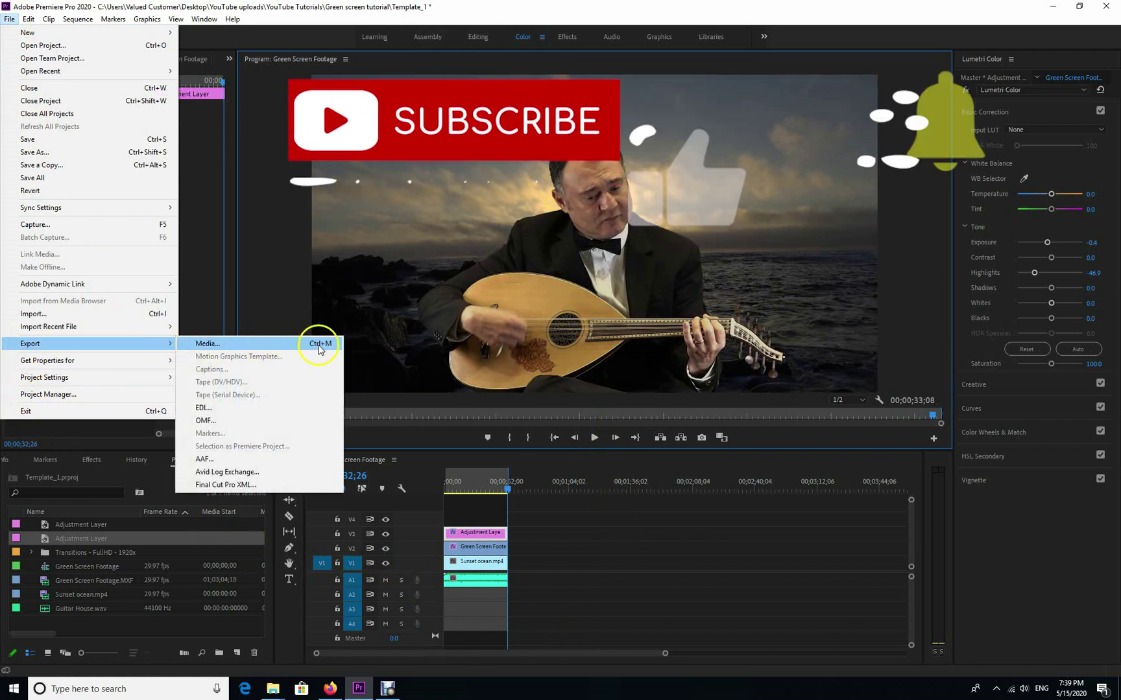
{"action": "left_click", "coordinate": [217, 344]}
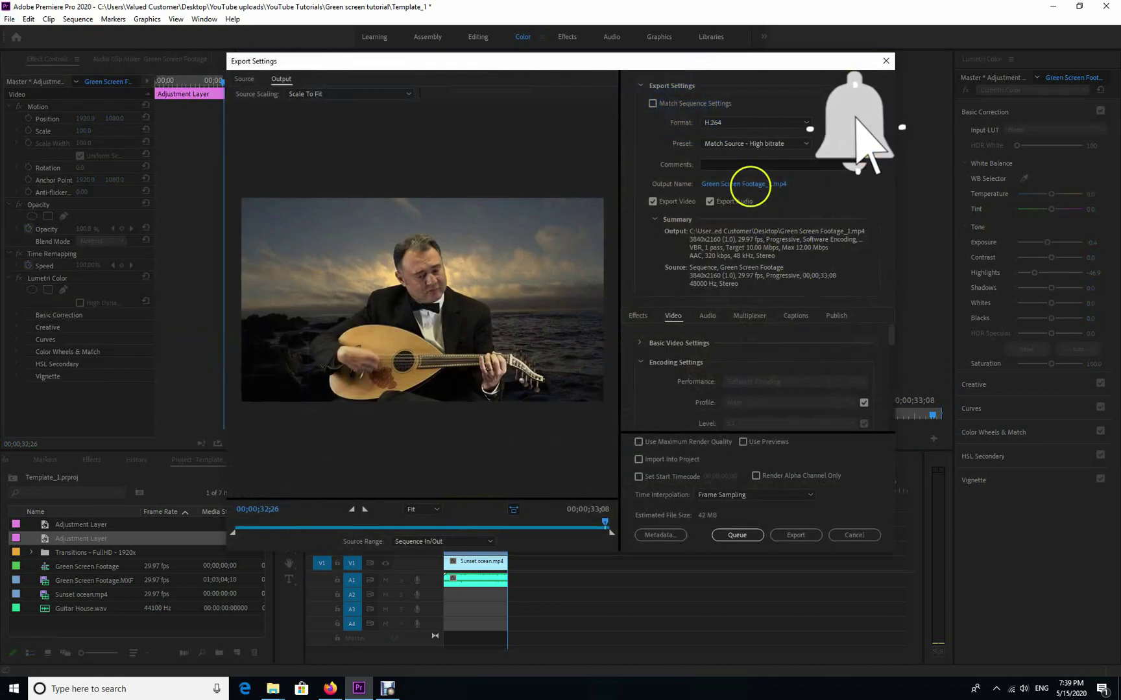
Set the output to Green Screen Footage.mp4 on the Desktop, replacing the old file, and queue it.
{"action": "left_click", "coordinate": [744, 184]}
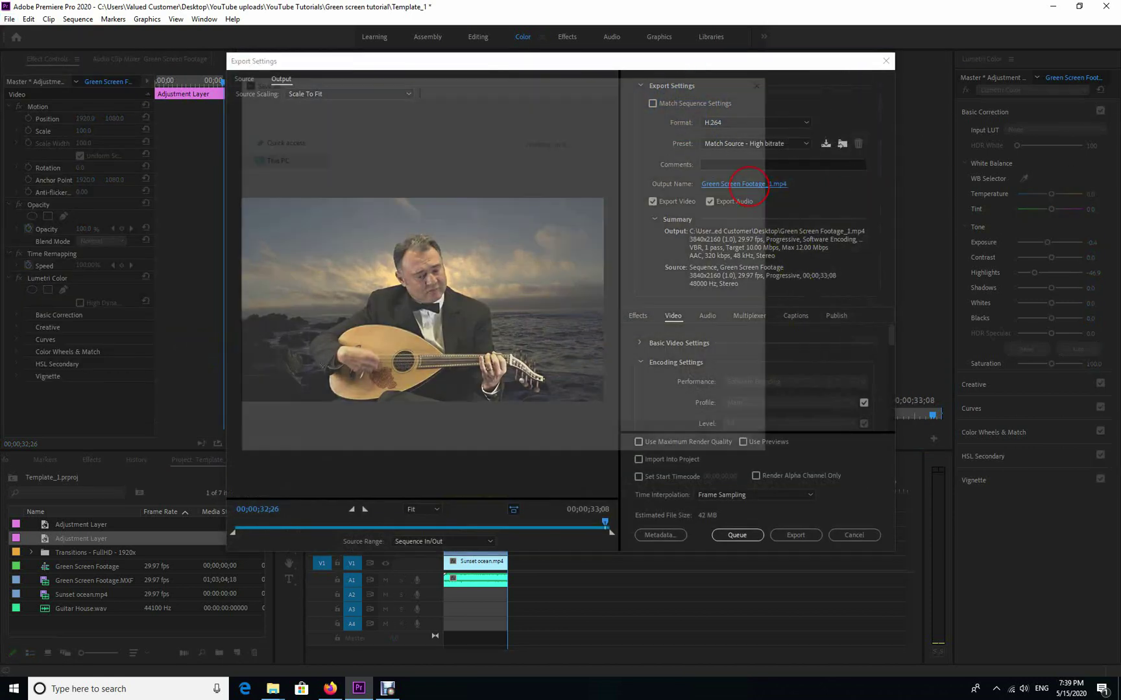
{"action": "left_click", "coordinate": [358, 347]}
{"action": "left_click", "coordinate": [359, 347]}
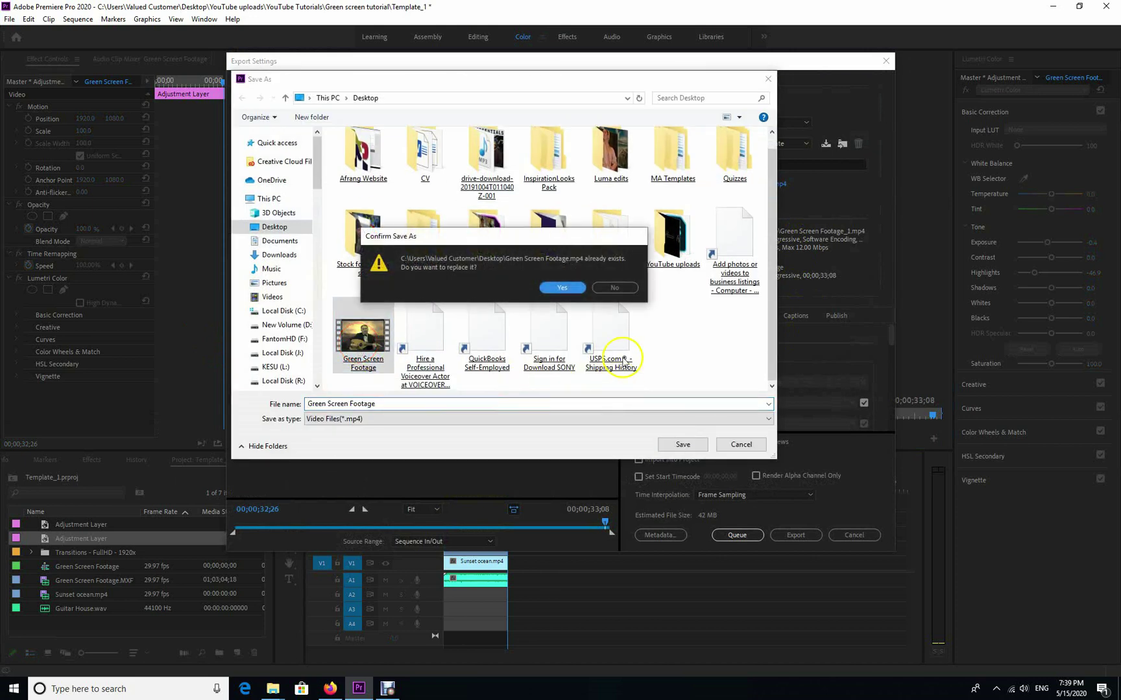
{"action": "left_click", "coordinate": [563, 284]}
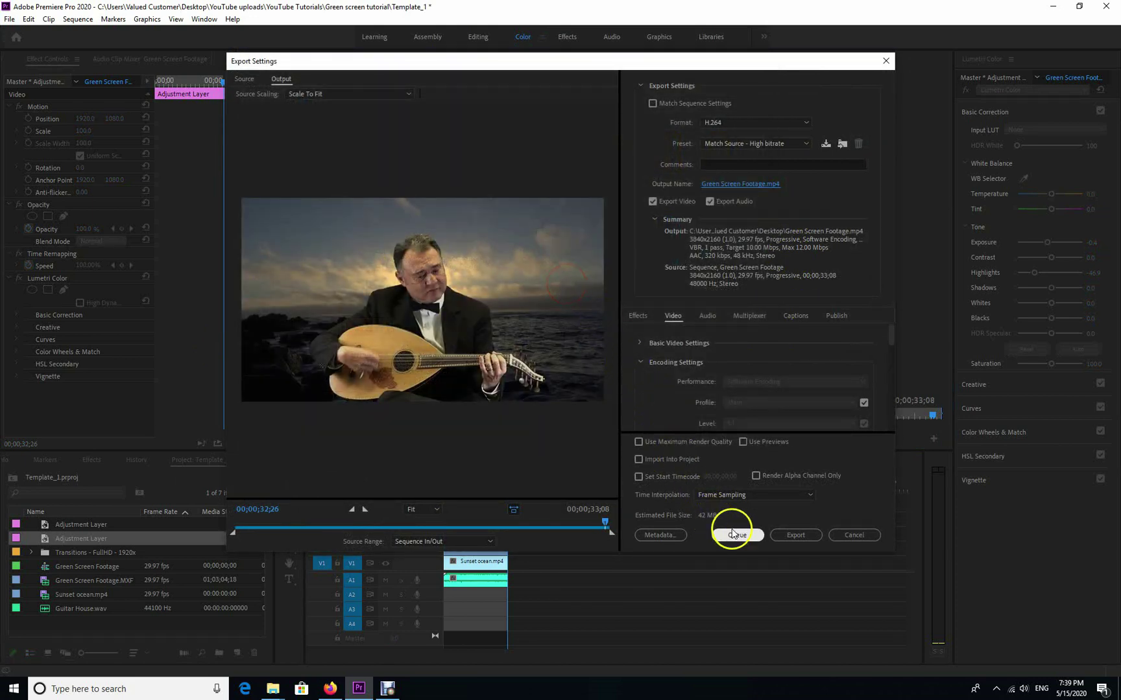
{"action": "left_click", "coordinate": [735, 536]}
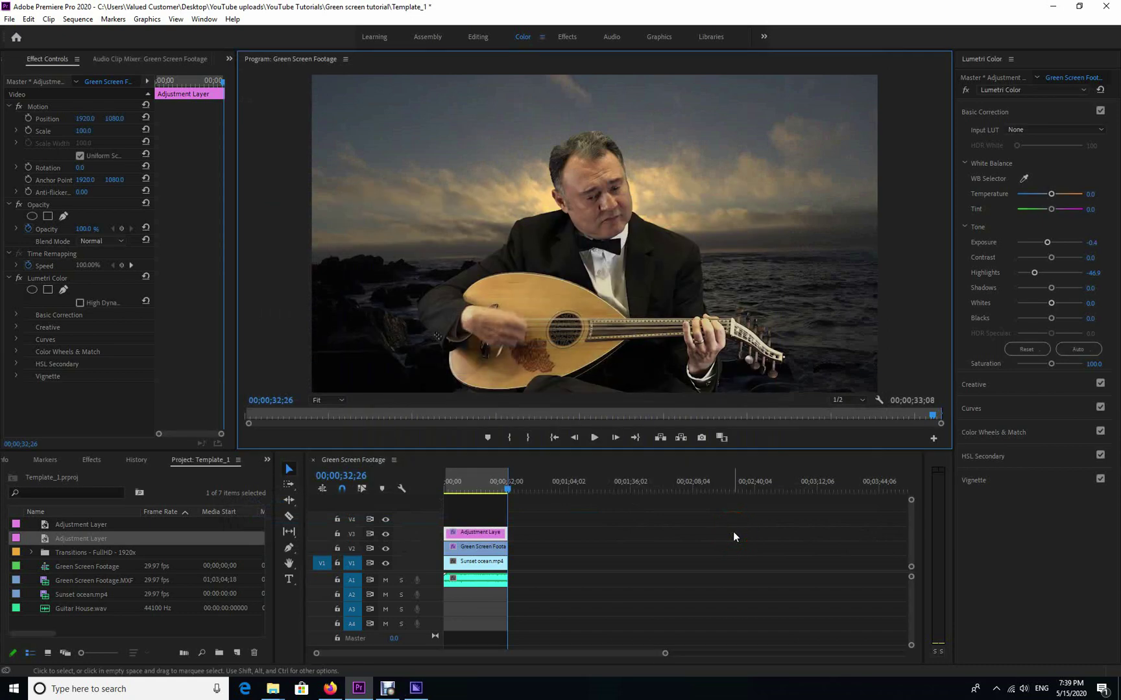
{"action": "left_click", "coordinate": [729, 539]}
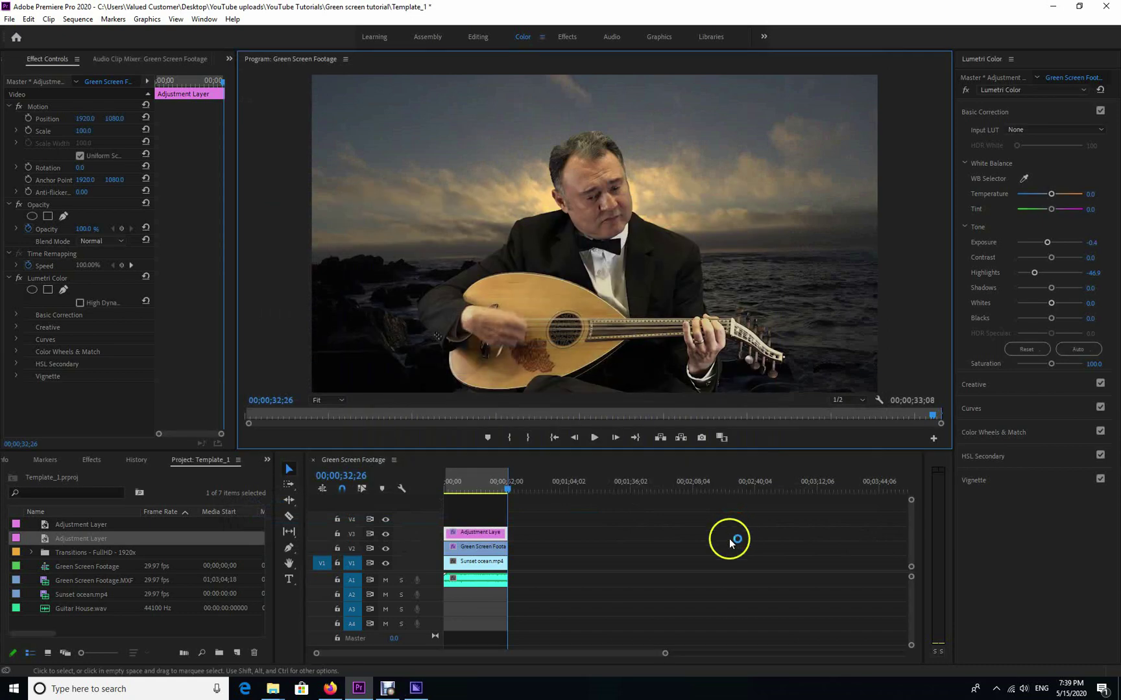
{"action": "left_click", "coordinate": [419, 689]}
Start the queue to encode Green Screen Footage.mp4 as 3840x2160 H.264.
{"action": "left_click", "coordinate": [1066, 78]}
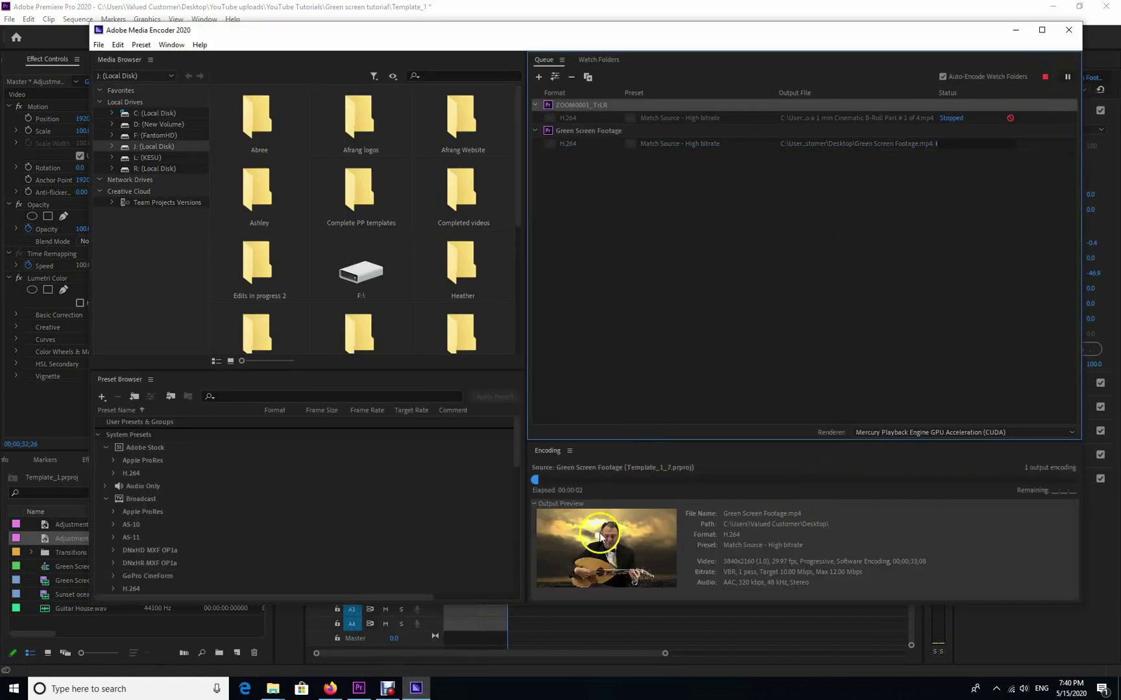